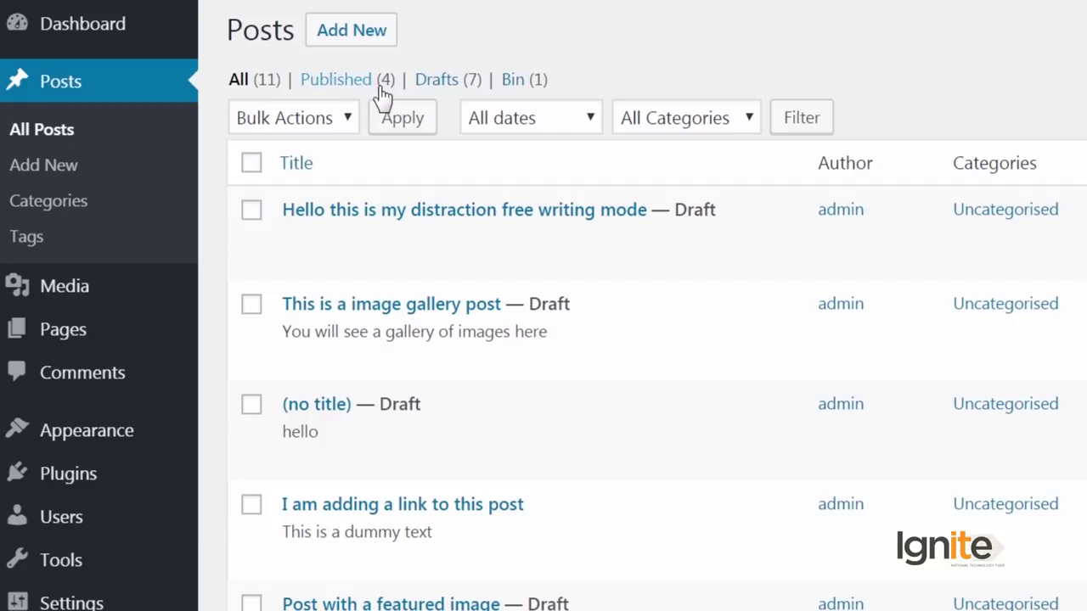
Step: Collapse and re-expand the Publish box on the 'Hello this is my distraction free writing mode' draft
mouse_move(325, 264)
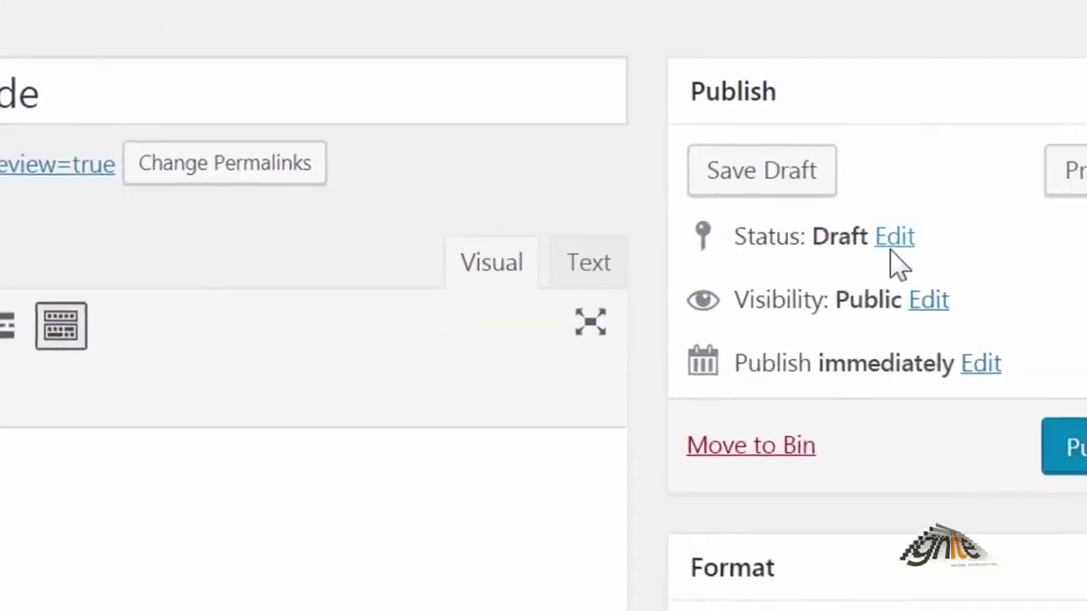
click(977, 95)
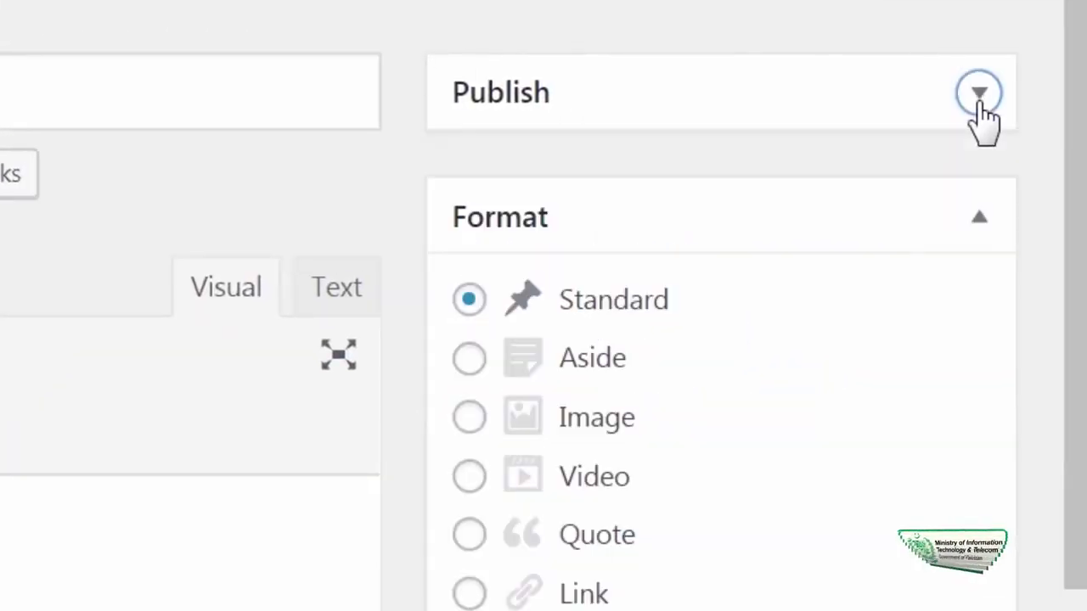
click(978, 95)
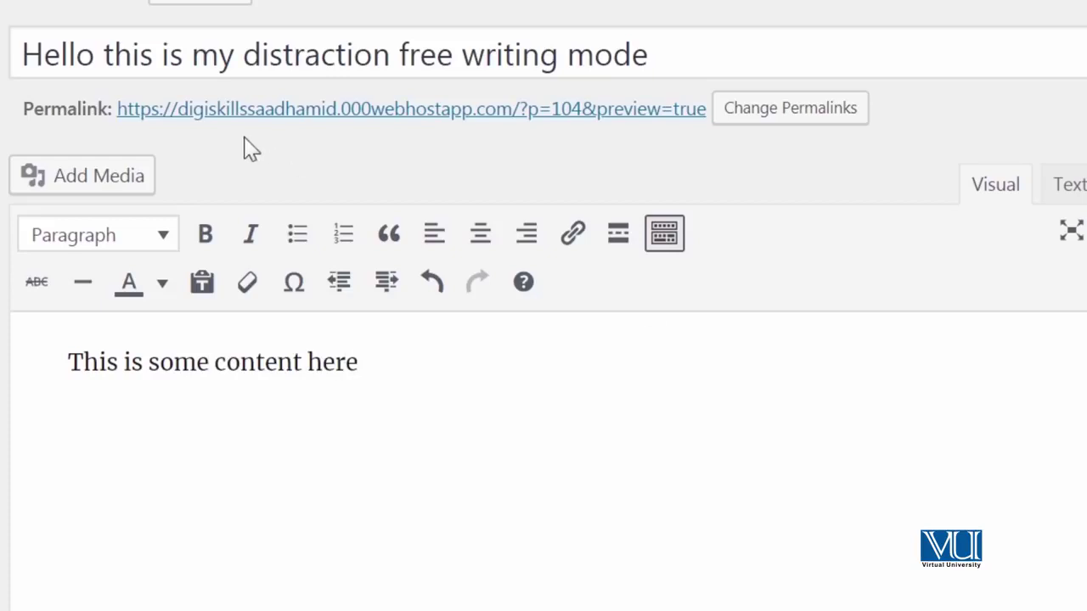
click(123, 177)
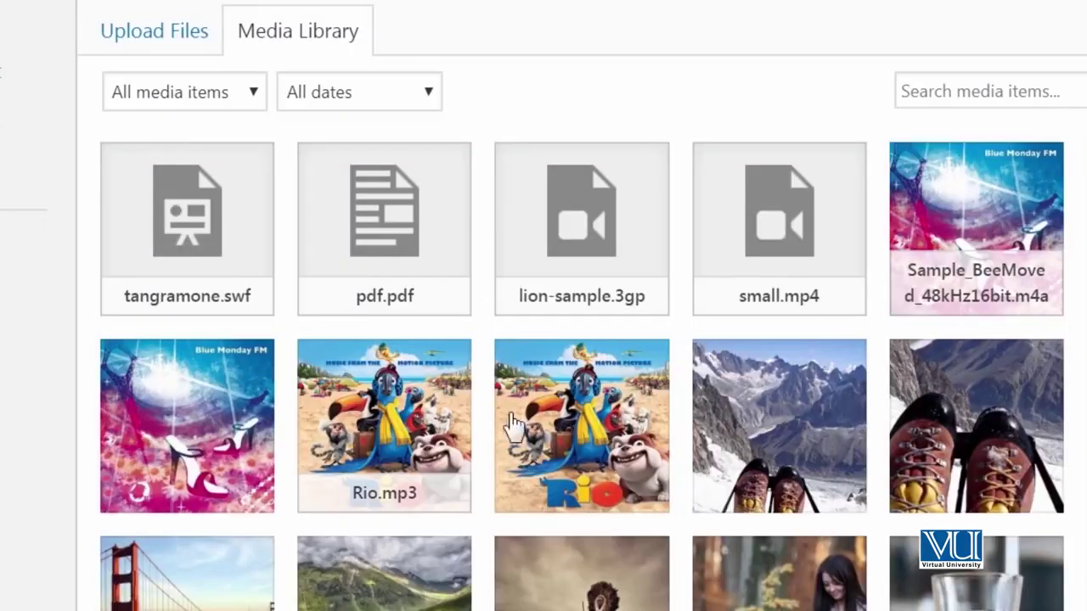
Step: Insert the green valley image (DLdQDCV-1.jpg) into the draft post
scroll(473, 492, down, 4)
click(347, 342)
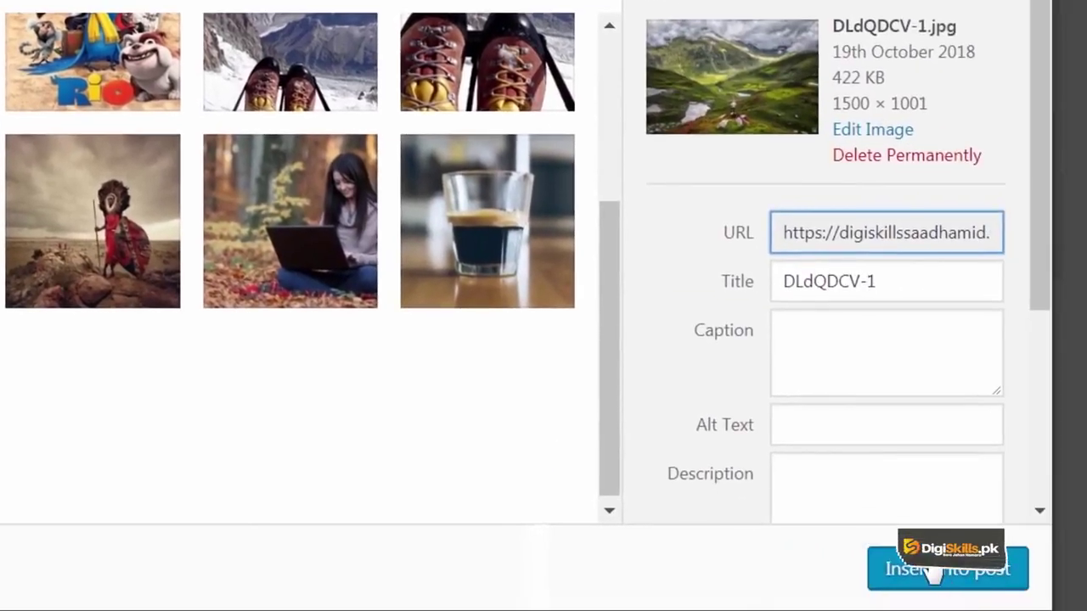
click(928, 573)
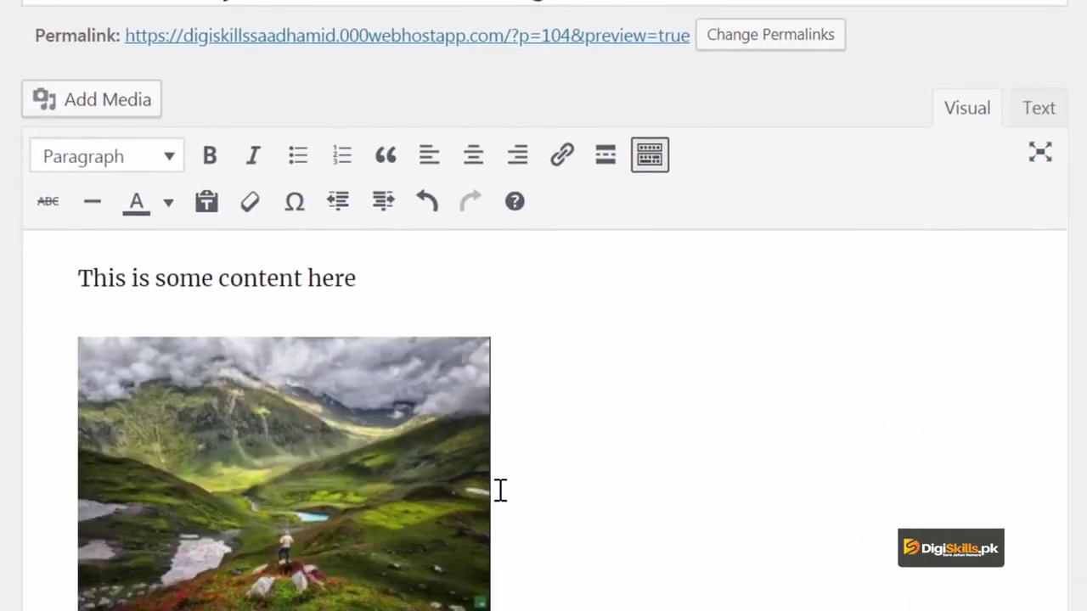
Step: Resize the inserted valley image to Large – 840 × 560
click(331, 483)
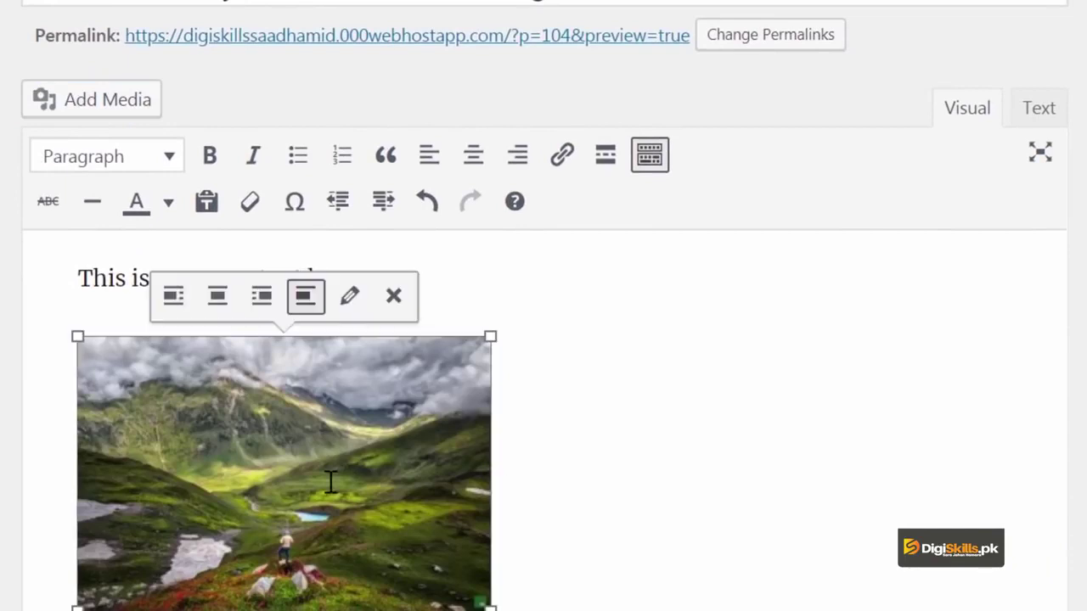
click(348, 311)
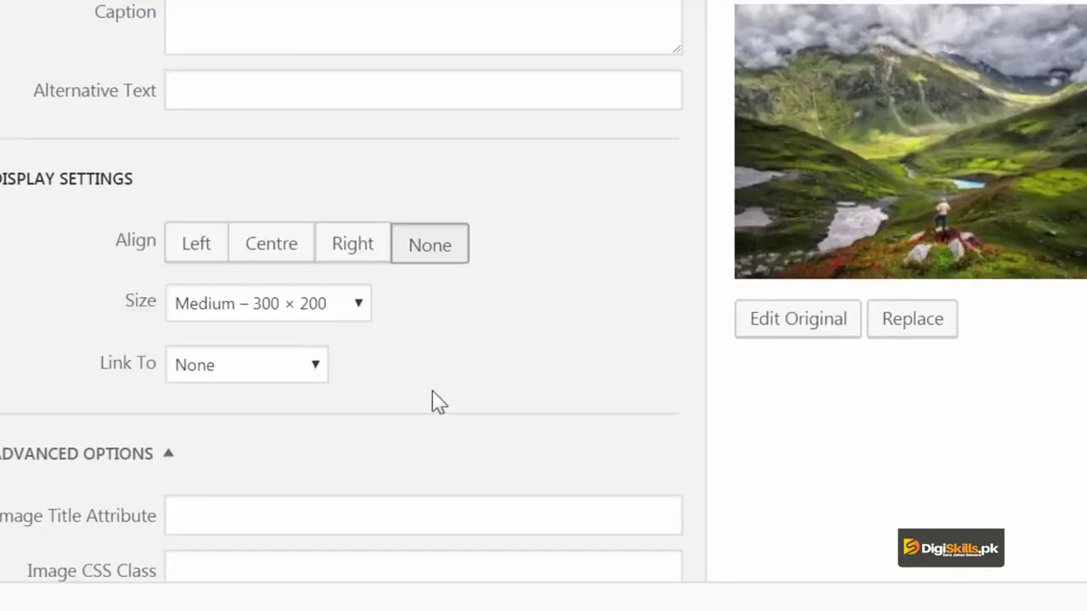
click(349, 311)
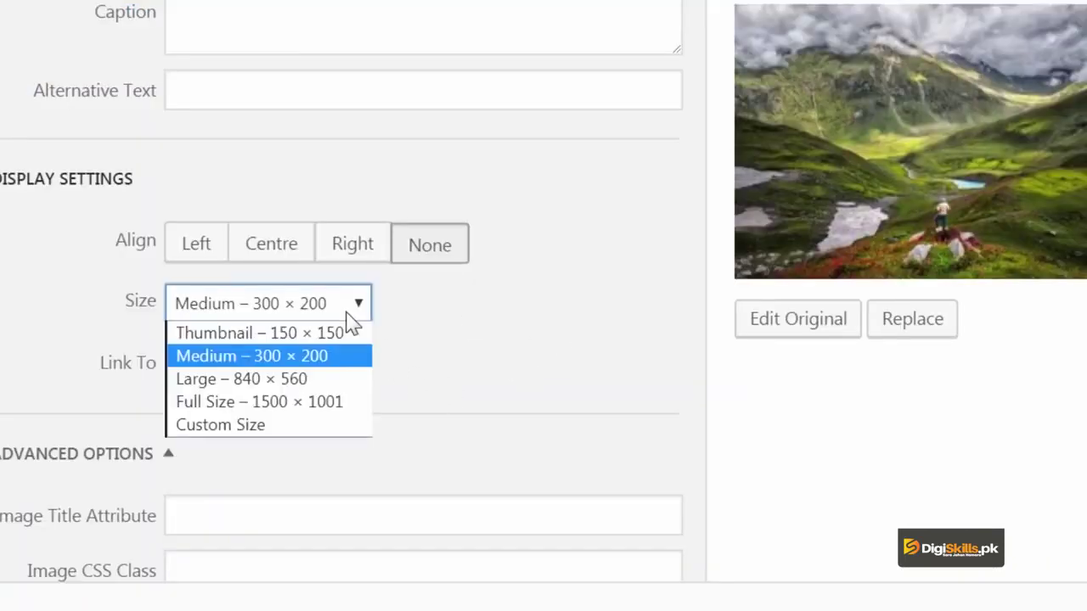
click(341, 389)
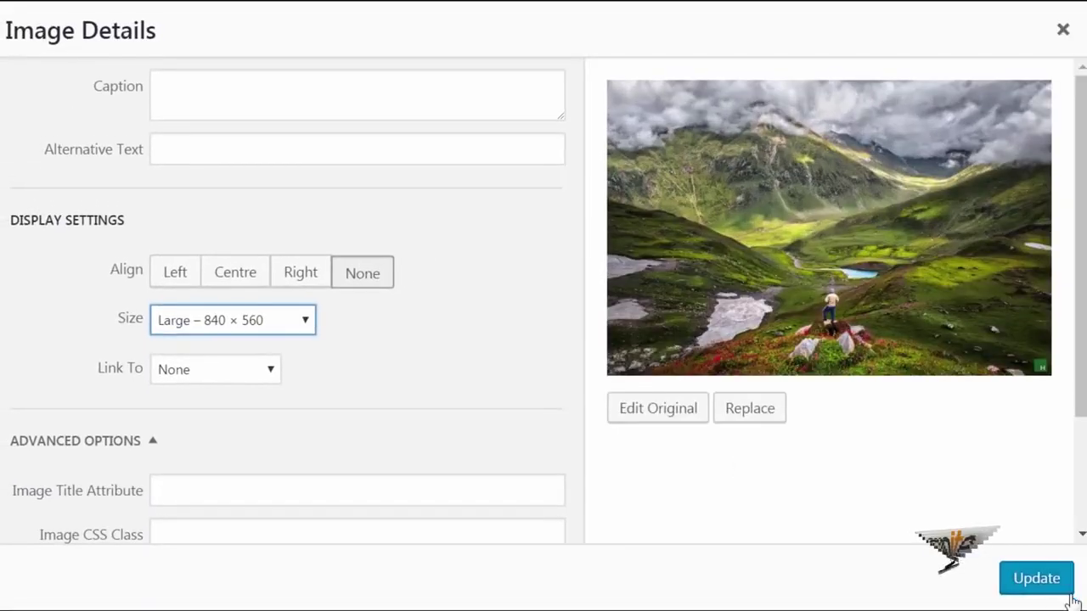
click(1036, 578)
scroll(611, 454, down, 3)
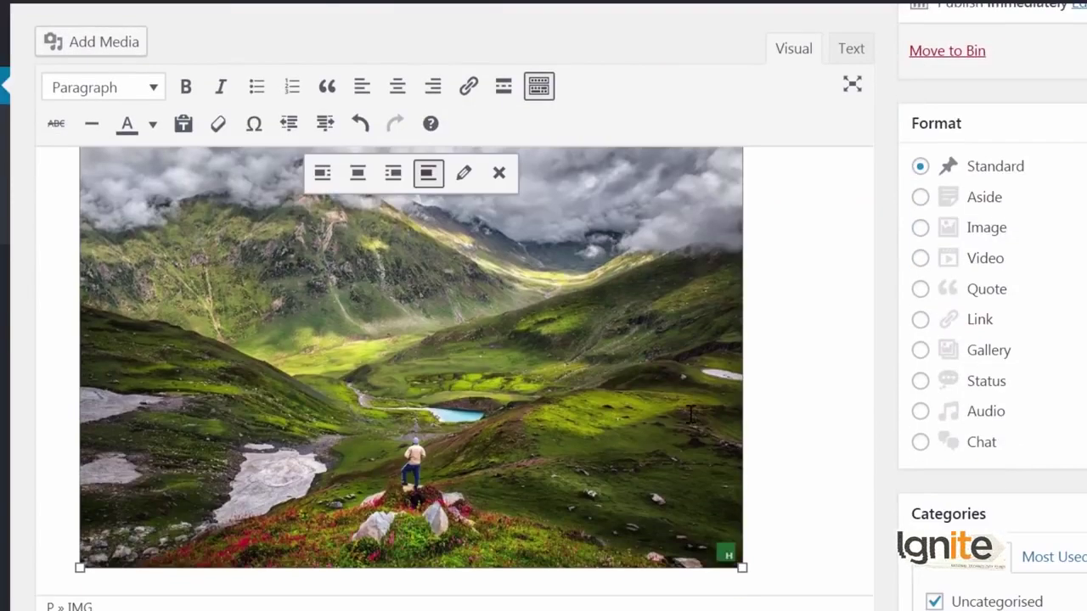
scroll(690, 414, up, 3)
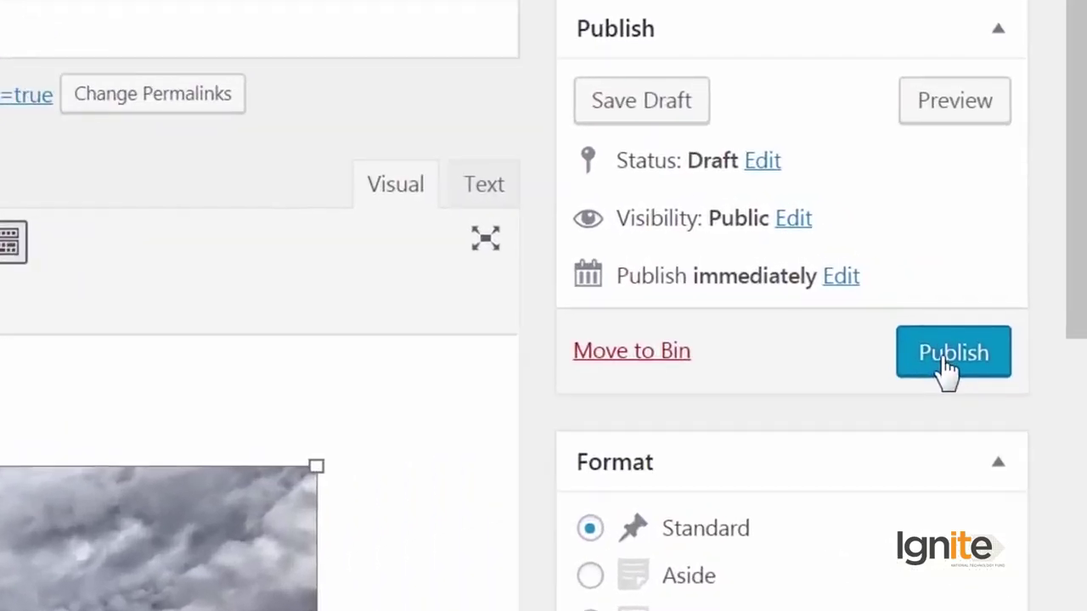
Step: Save the post as a draft and view its preview in a new tab
click(654, 110)
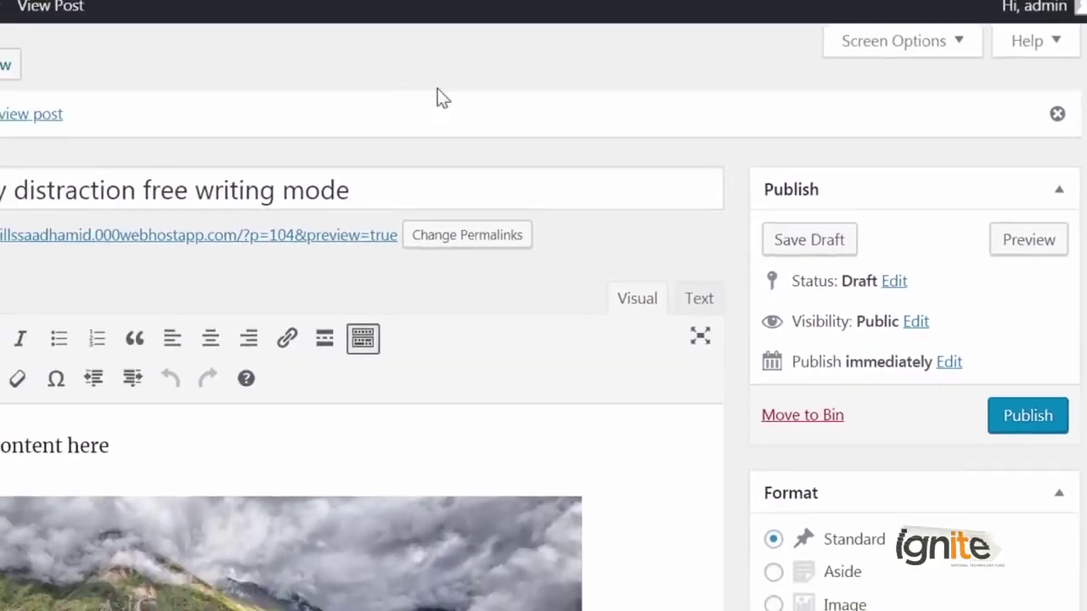
click(349, 235)
right_click(348, 229)
click(543, 15)
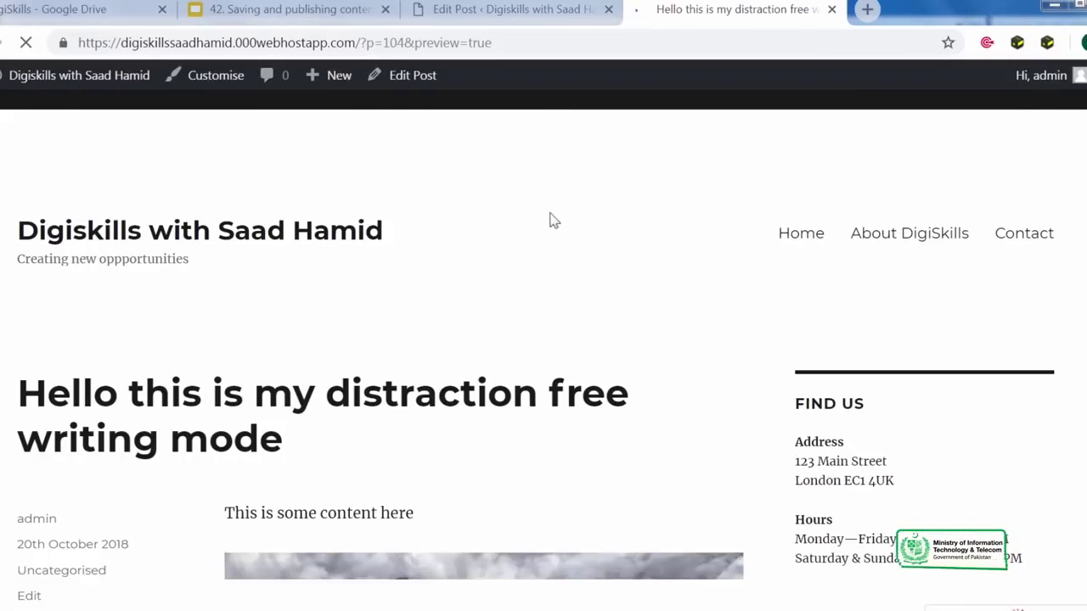
scroll(561, 255, down, 15)
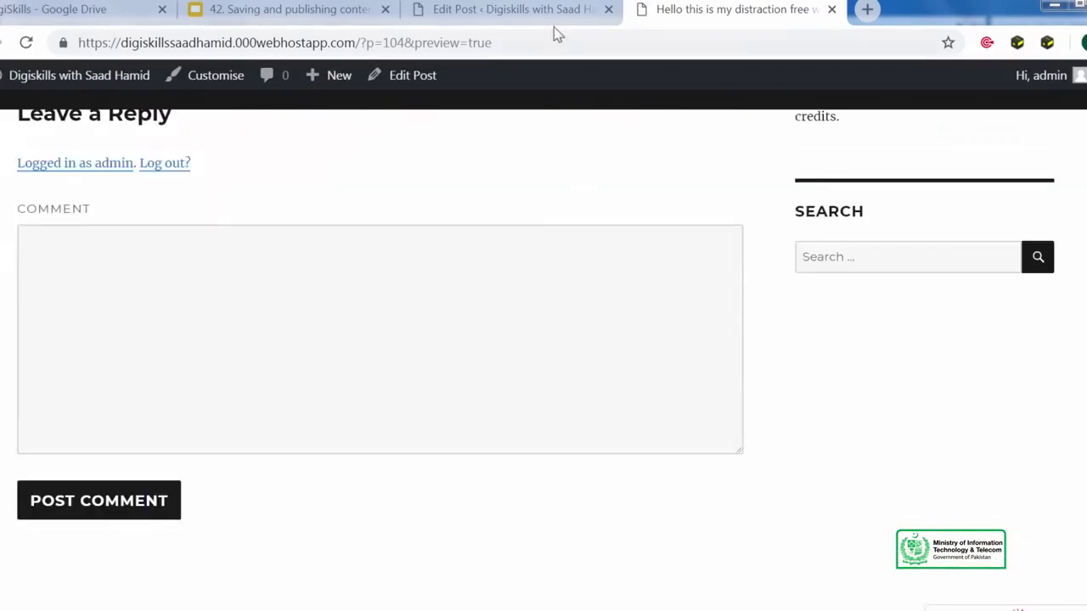
click(554, 24)
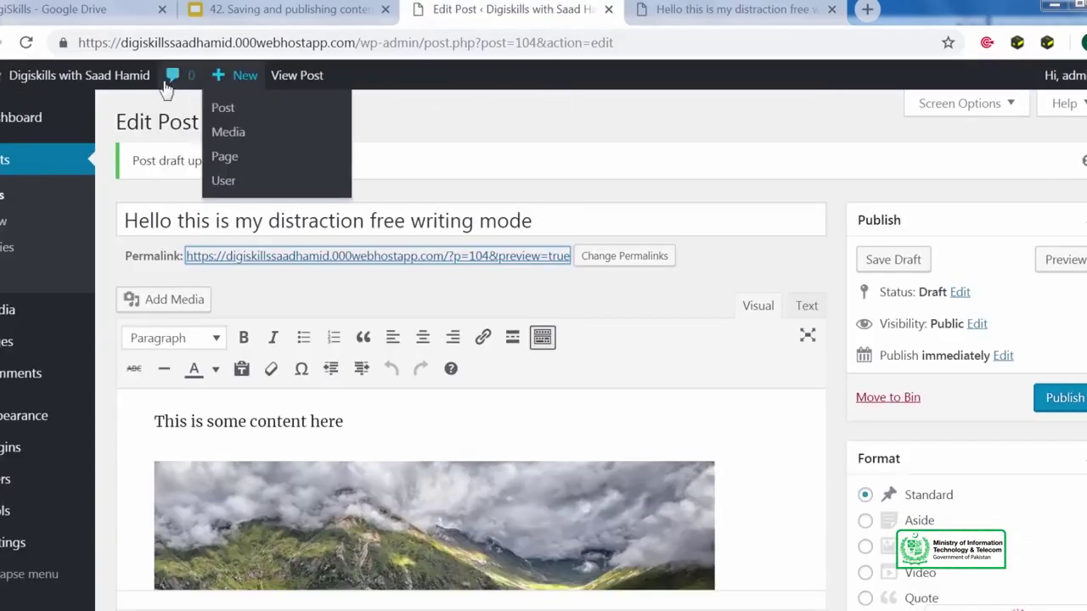
Step: Check the site homepage in a new tab, then close the homepage and preview tabs
right_click(121, 78)
click(161, 91)
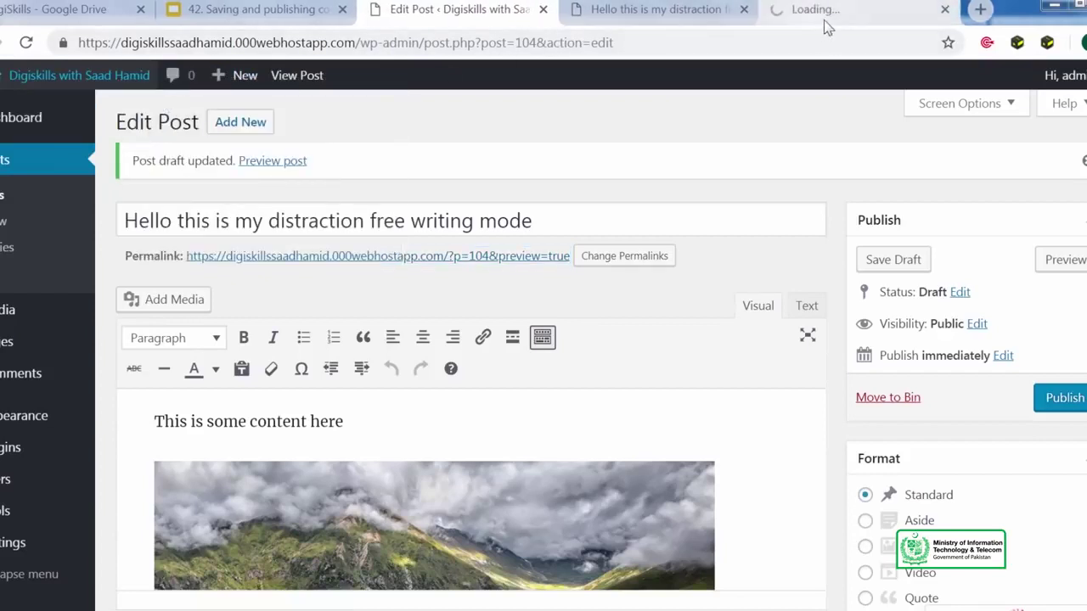
click(823, 20)
scroll(432, 365, down, 18)
scroll(432, 365, up, 18)
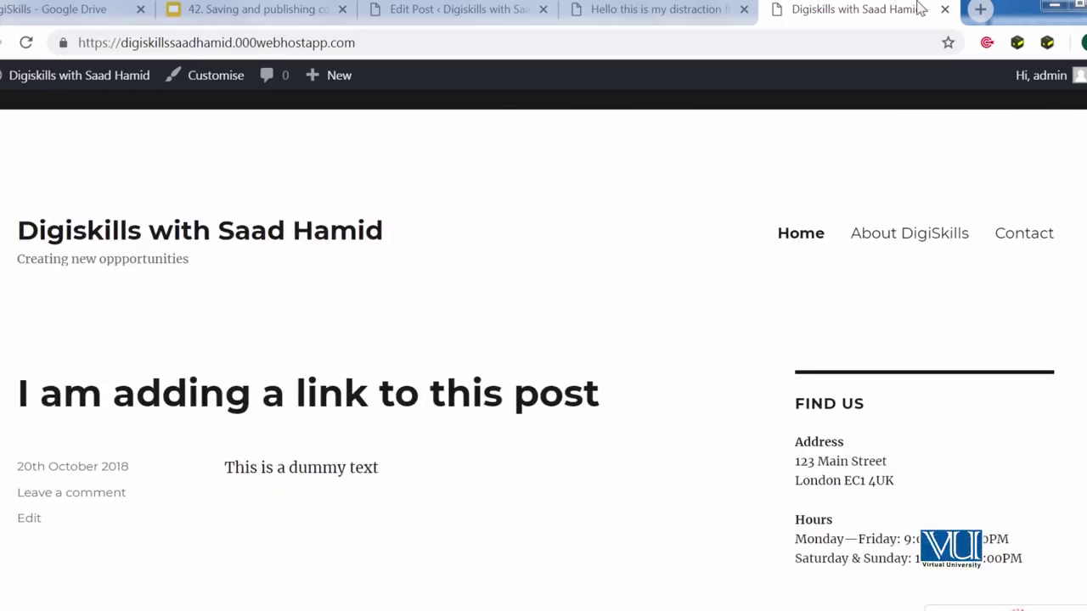
click(944, 8)
click(832, 8)
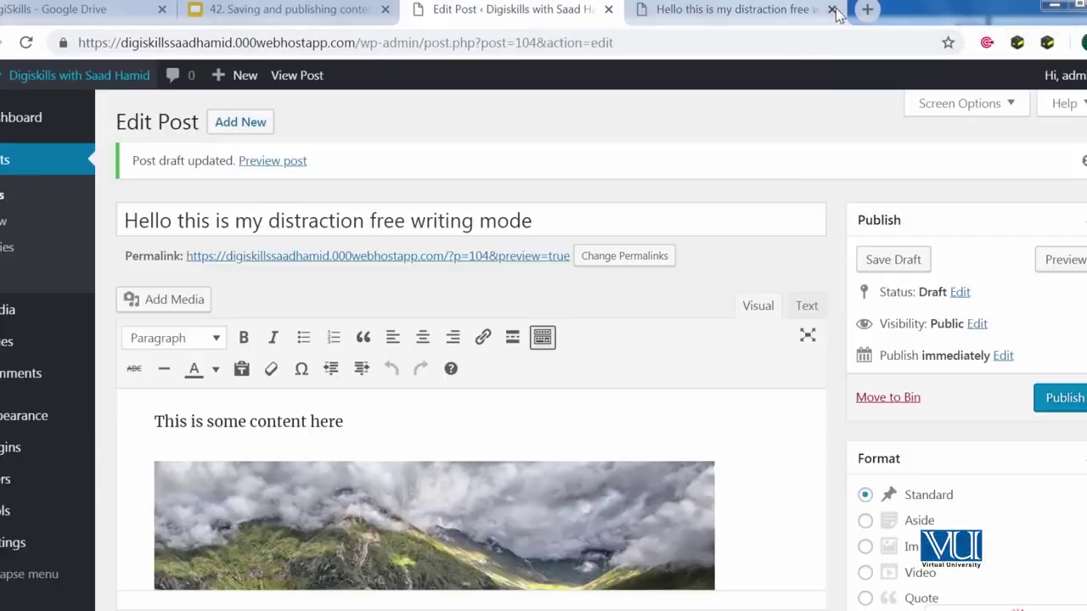
click(832, 9)
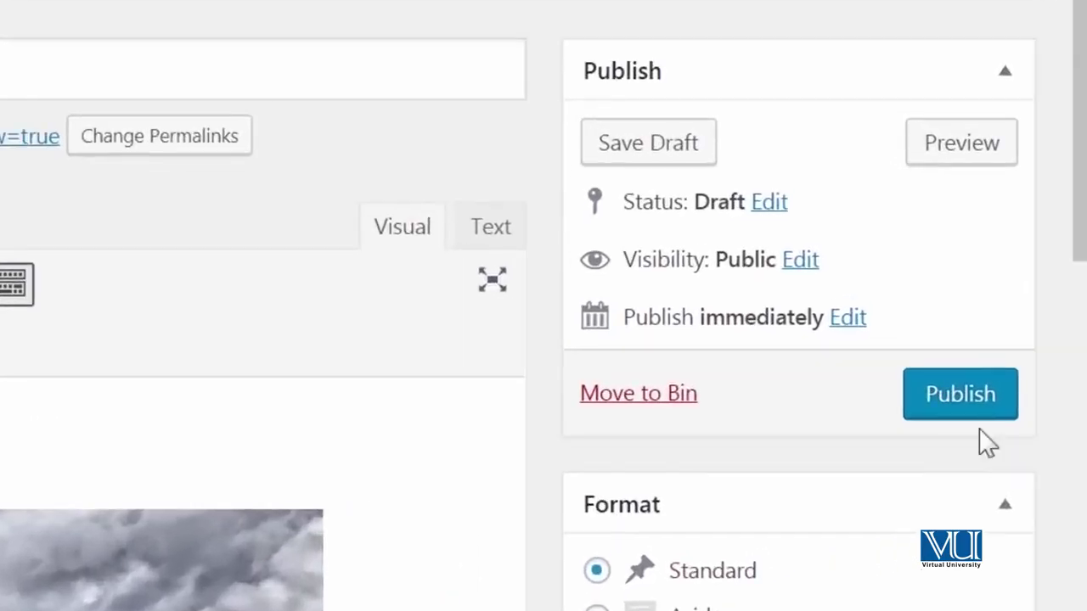
Step: Publish the post, confirm it heads the site homepage in a new tab, then close that tab
click(1055, 401)
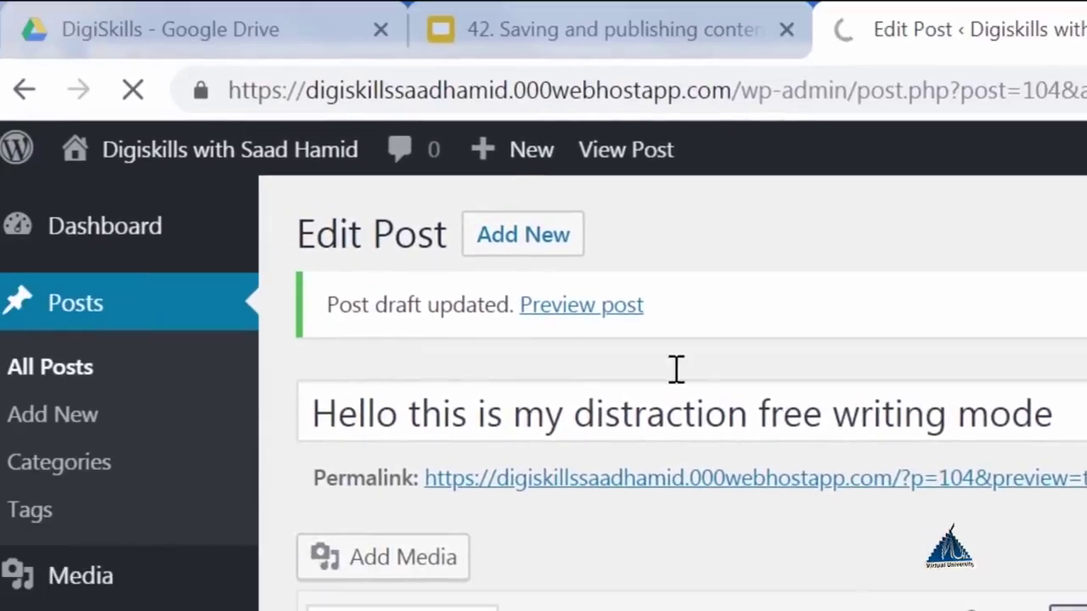
right_click(321, 170)
click(376, 194)
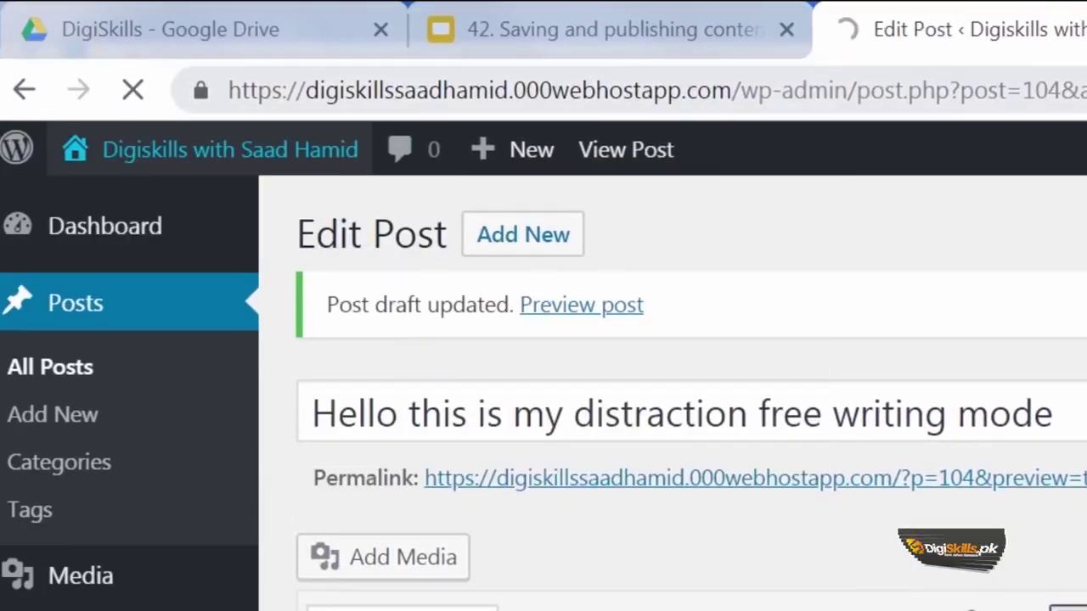
key(ctrl+Tab)
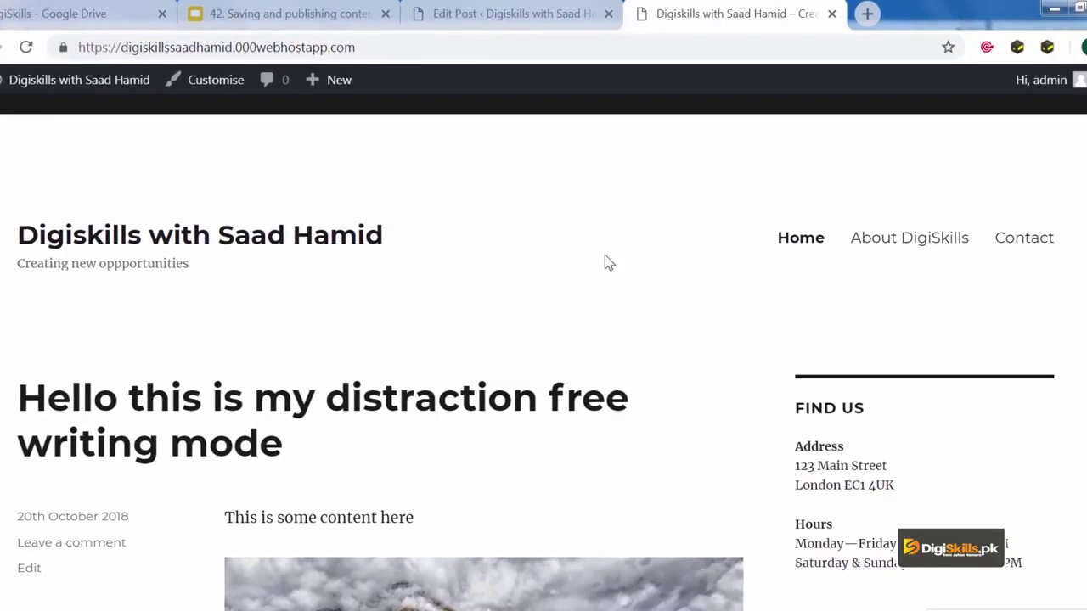
scroll(605, 255, down, 6)
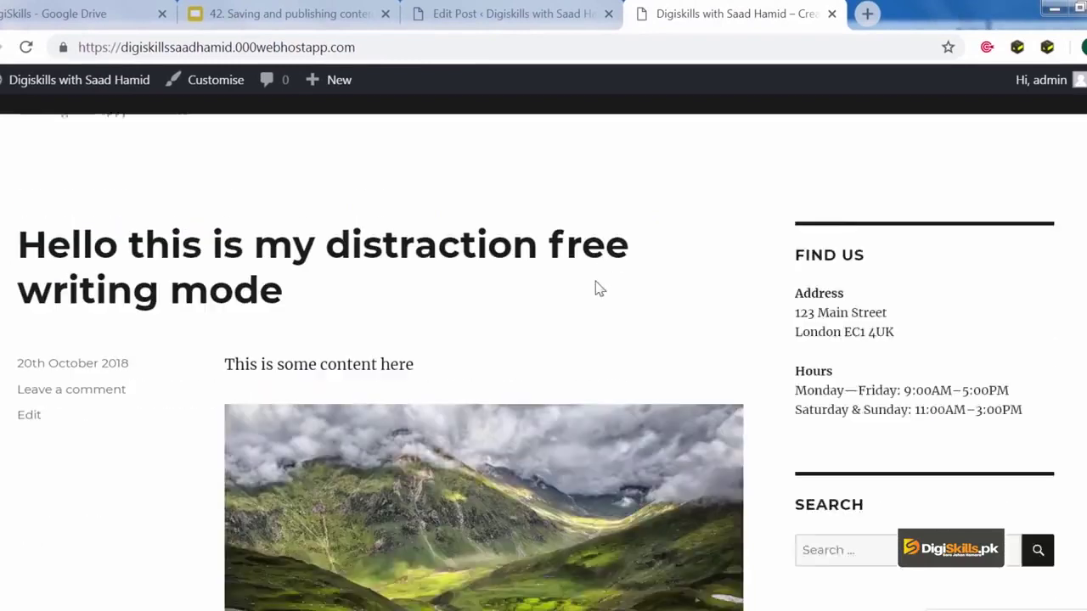
scroll(507, 301, up, 6)
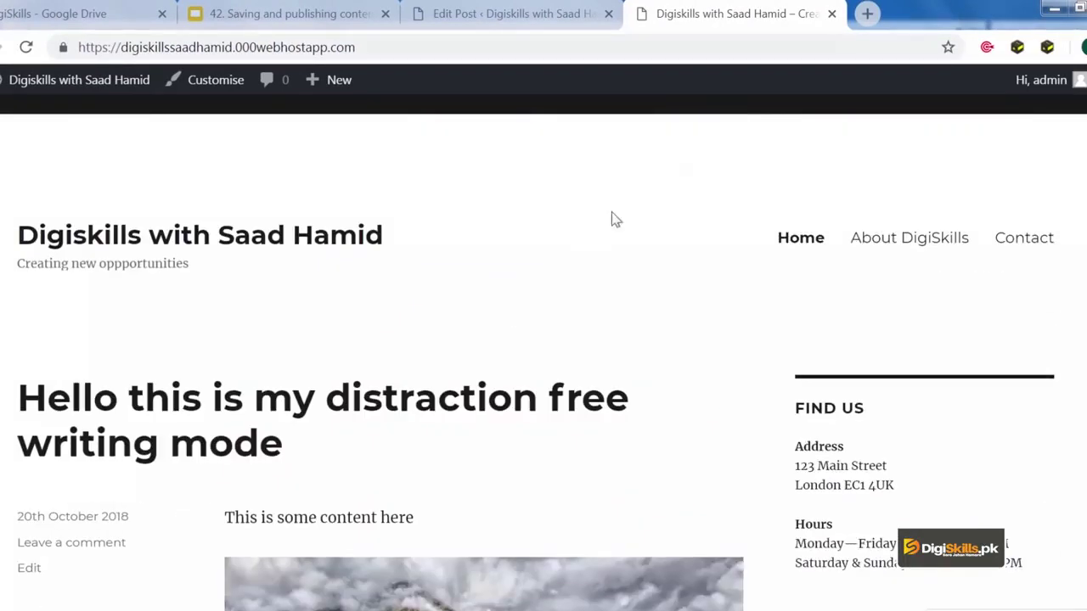
click(831, 15)
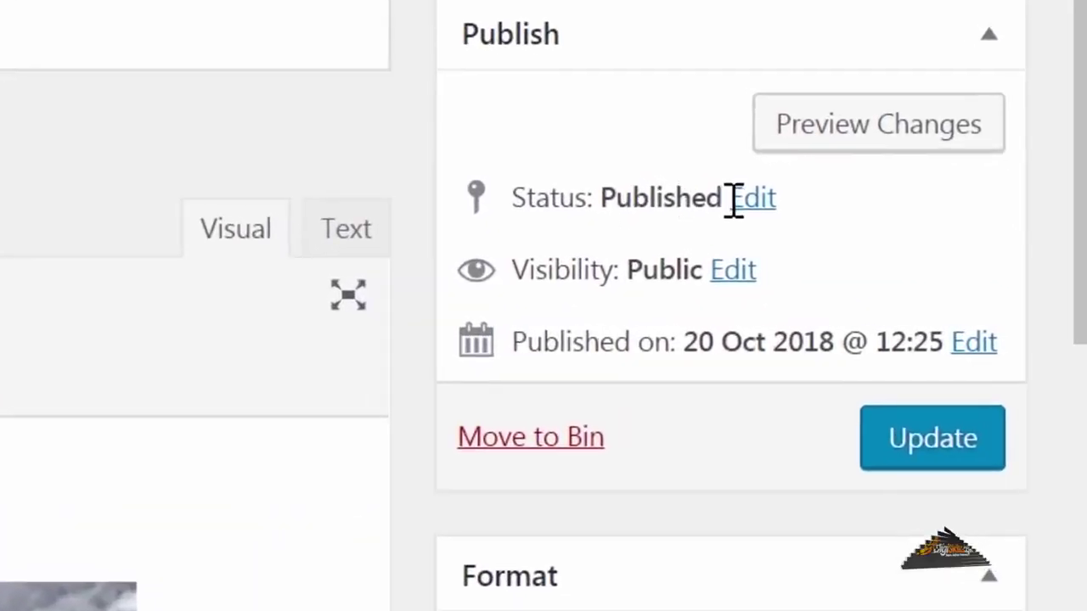
Step: Change the post's status to Pending Review and update it
click(750, 200)
click(674, 277)
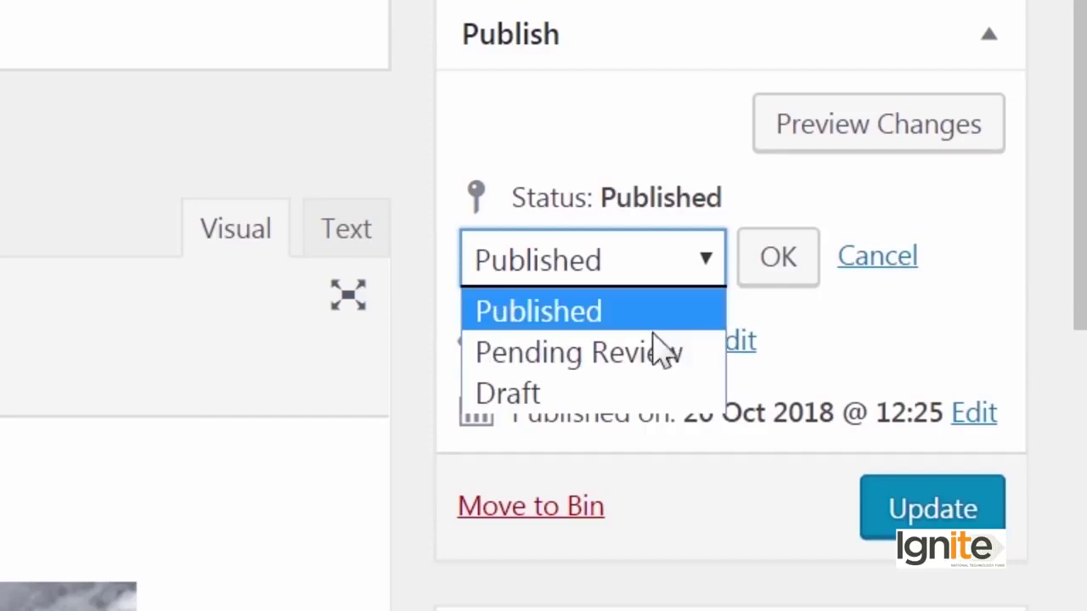
click(660, 351)
click(740, 282)
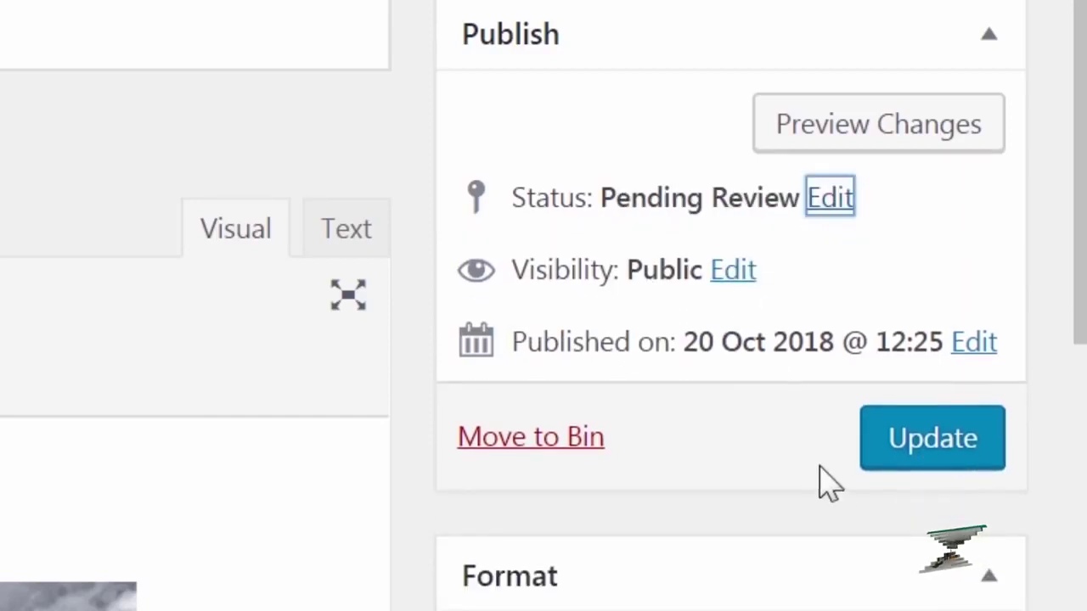
click(891, 439)
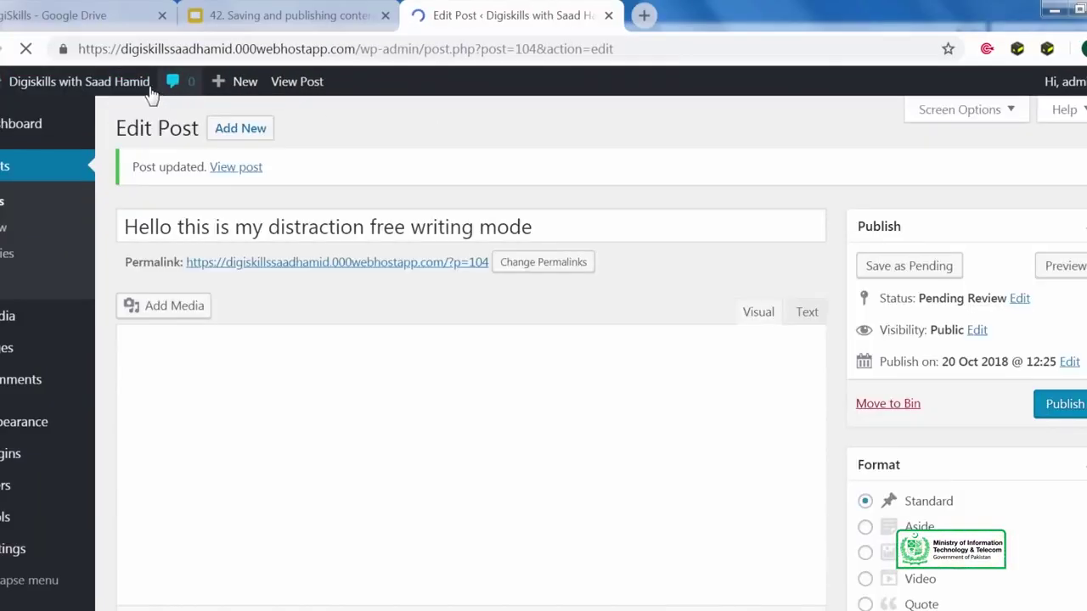
Step: Check in a new tab that the post no longer appears on the homepage, then close it
right_click(144, 82)
click(167, 99)
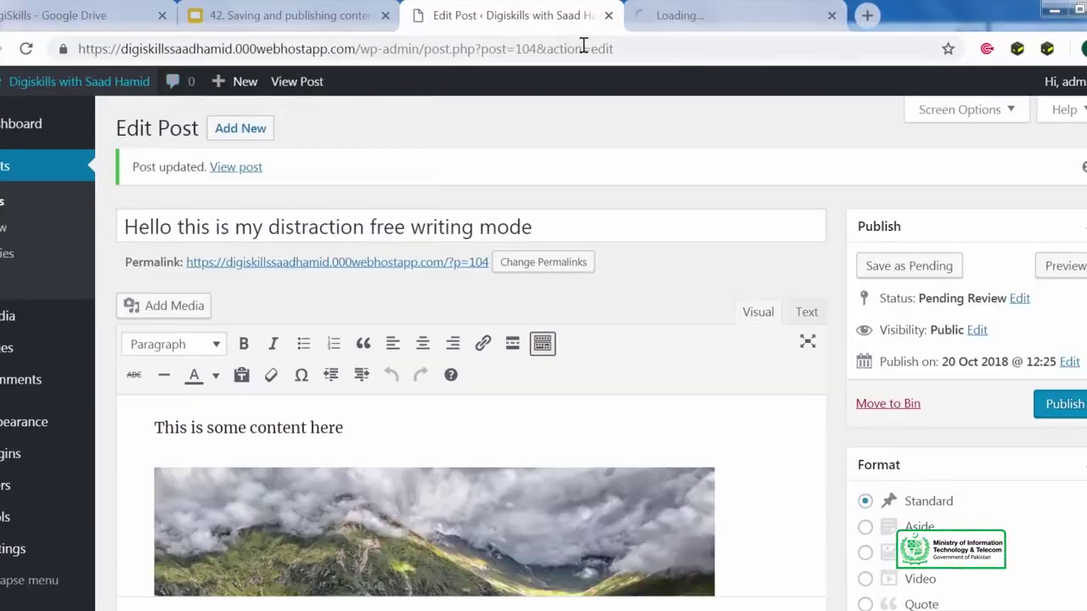
click(649, 15)
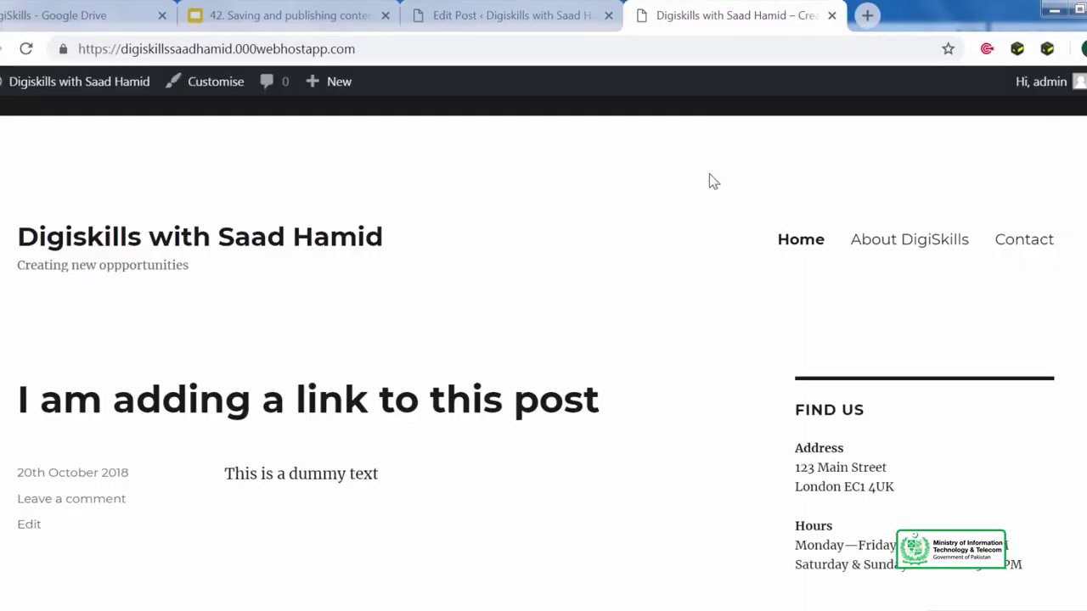
scroll(741, 155, down, 3)
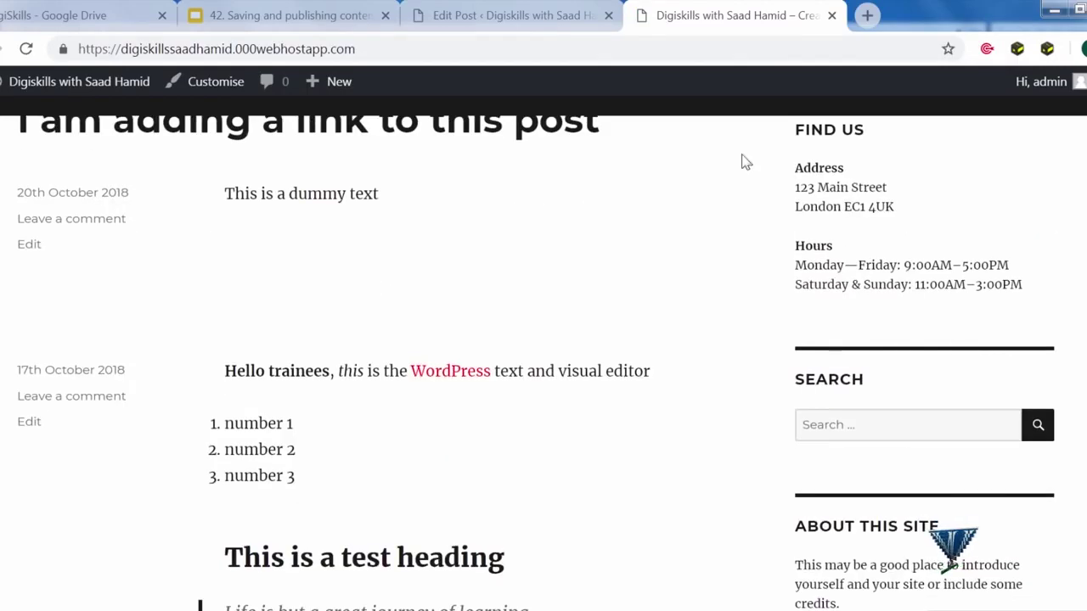
click(832, 16)
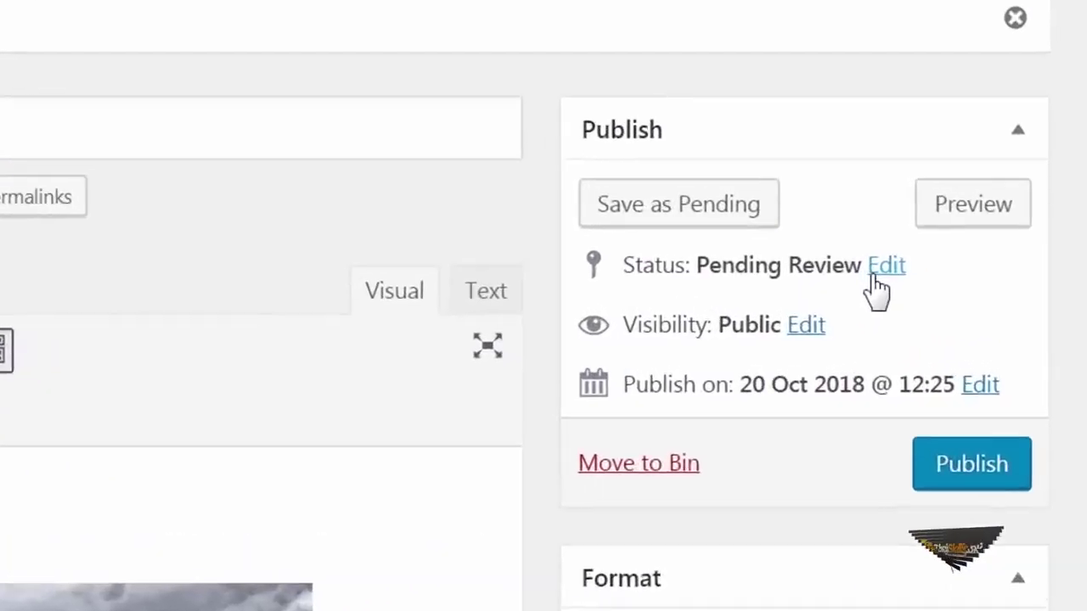
Step: Switch the post's status from Pending Review back to Draft and save it
click(875, 270)
click(745, 325)
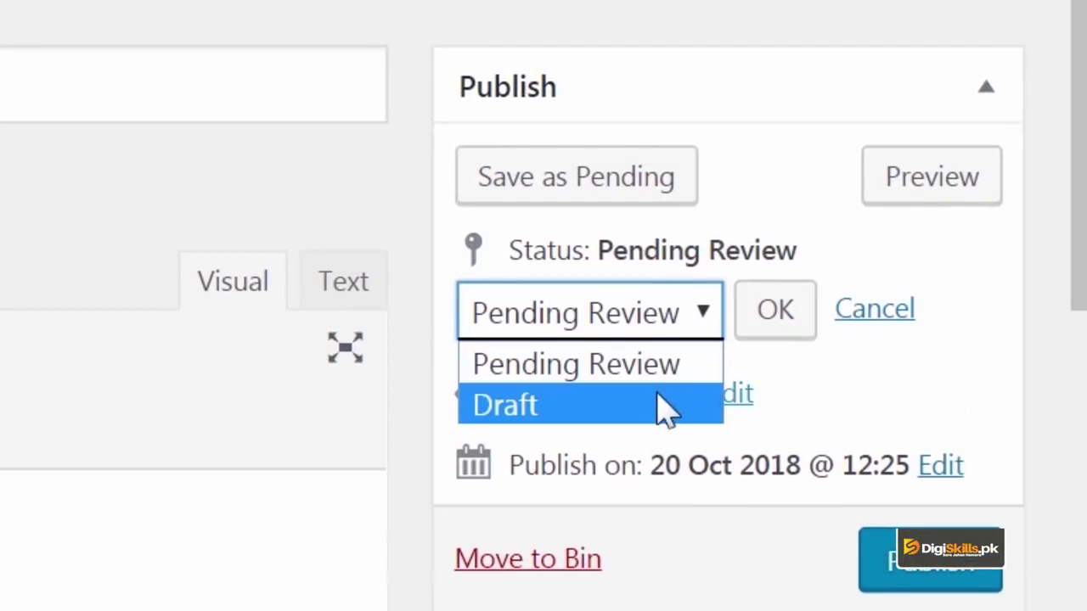
click(666, 410)
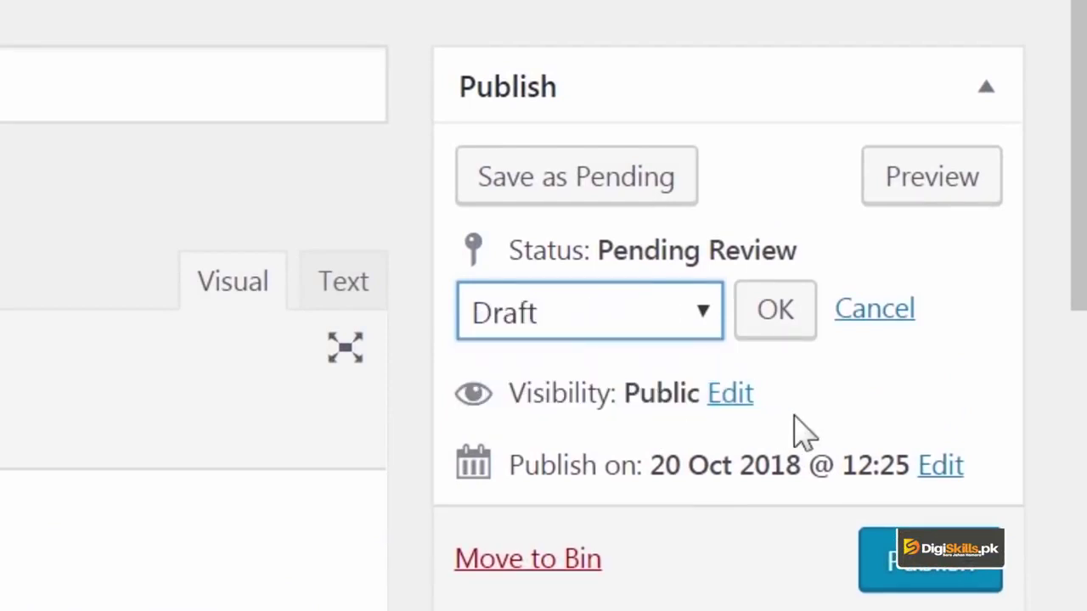
click(633, 193)
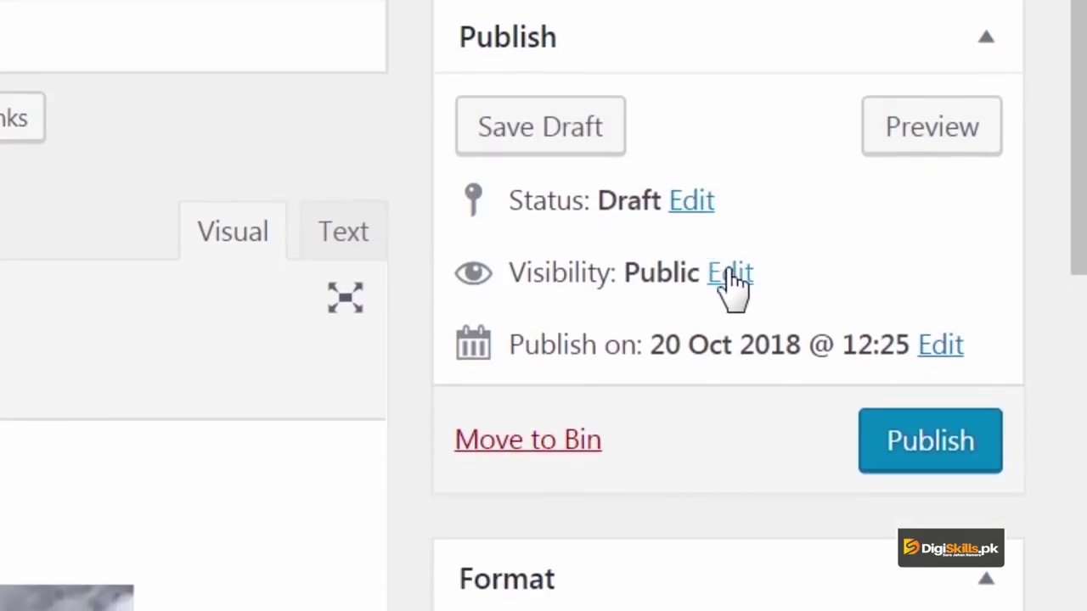
click(730, 273)
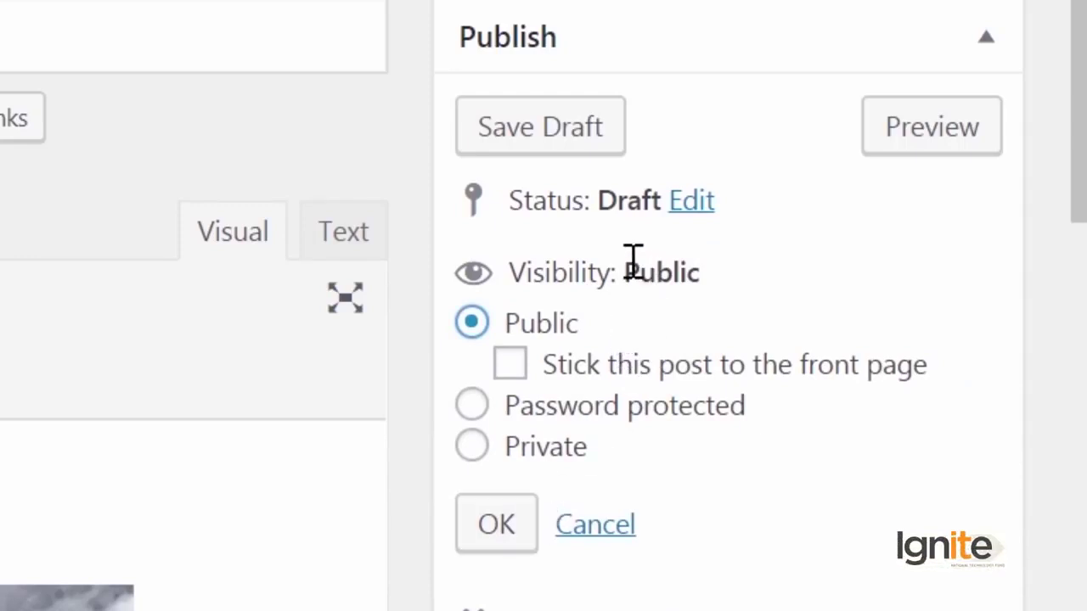
click(561, 463)
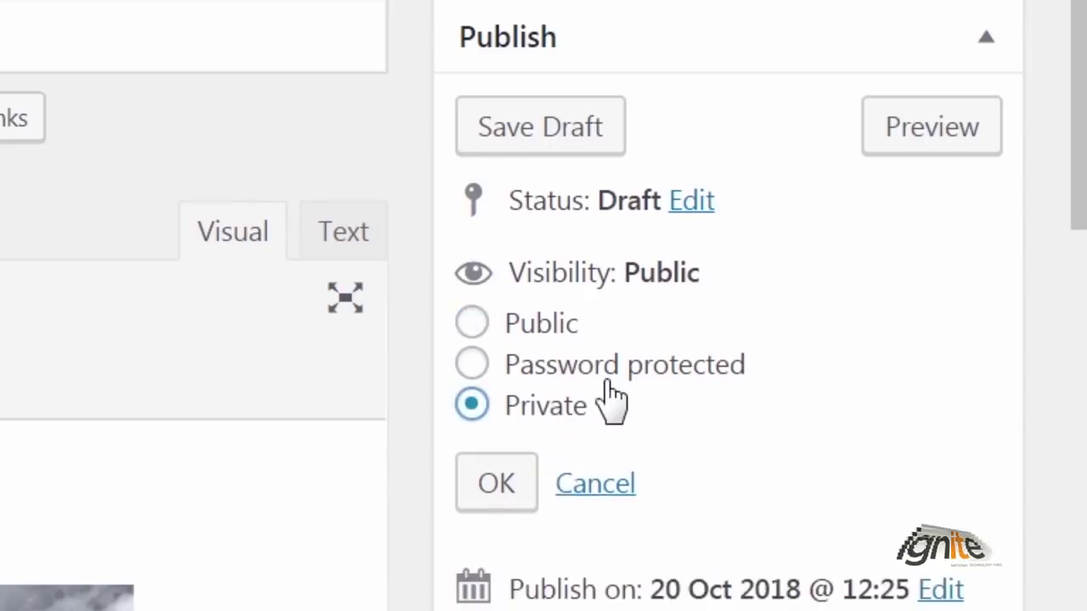
click(581, 366)
click(621, 438)
click(605, 591)
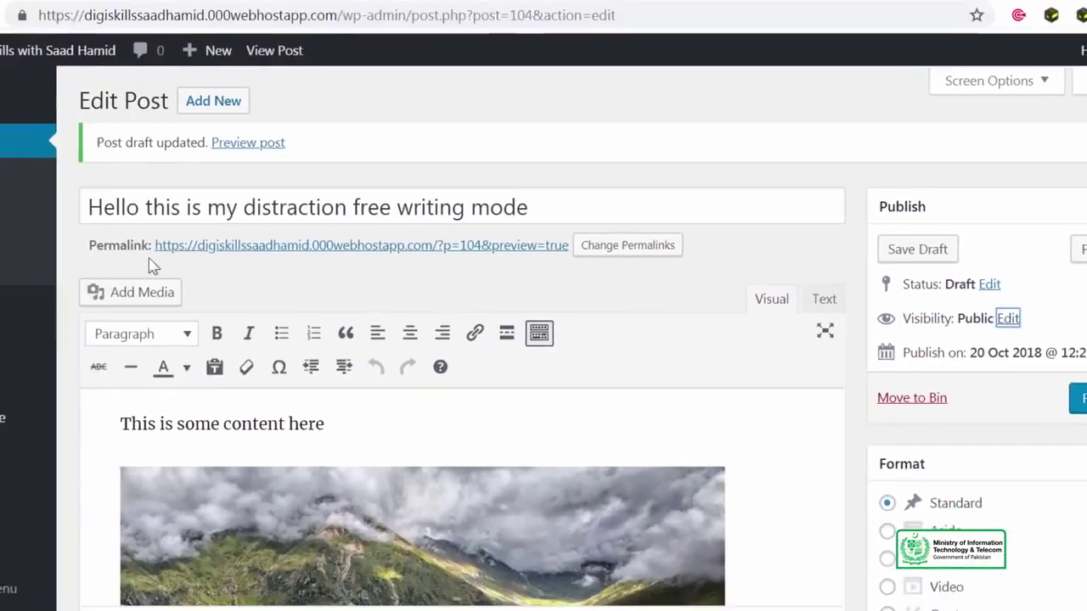
mouse_move(8, 348)
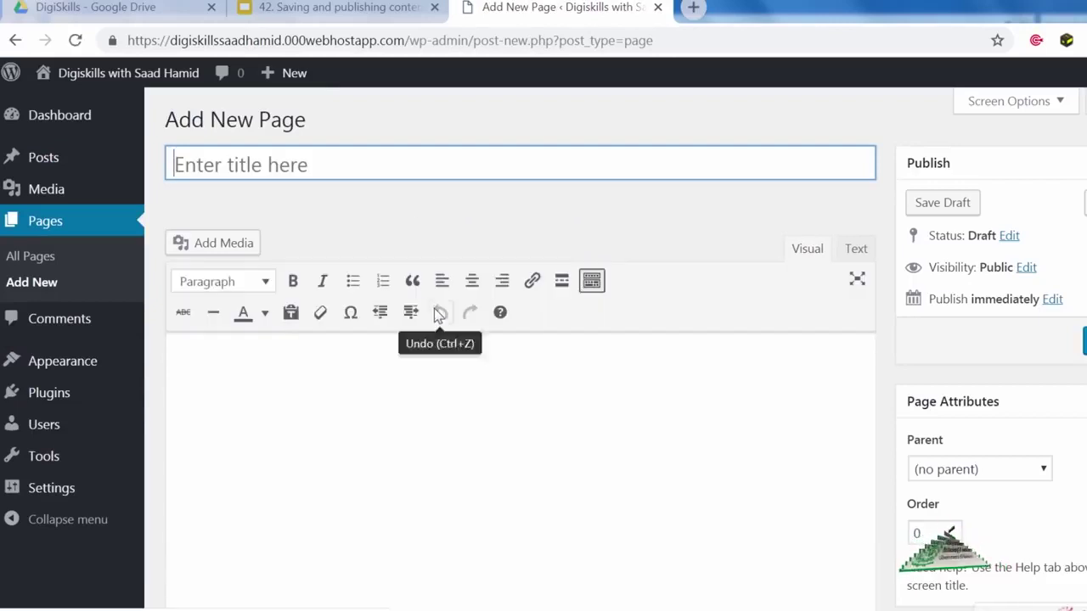
Step: Title the new page 'Surprise' and move into the page body
text(Surprise)
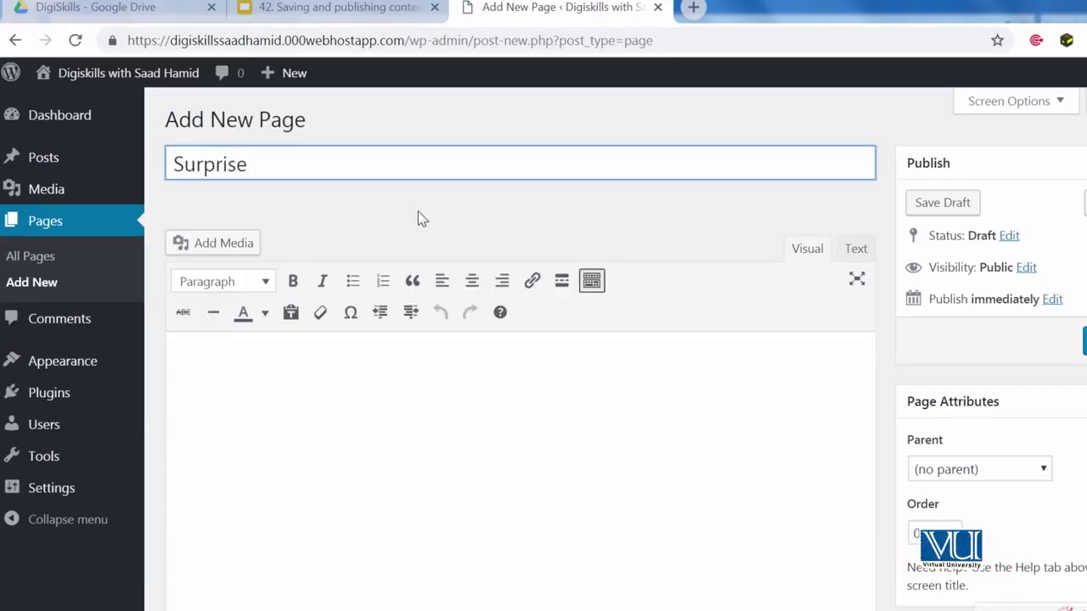
key(Tab)
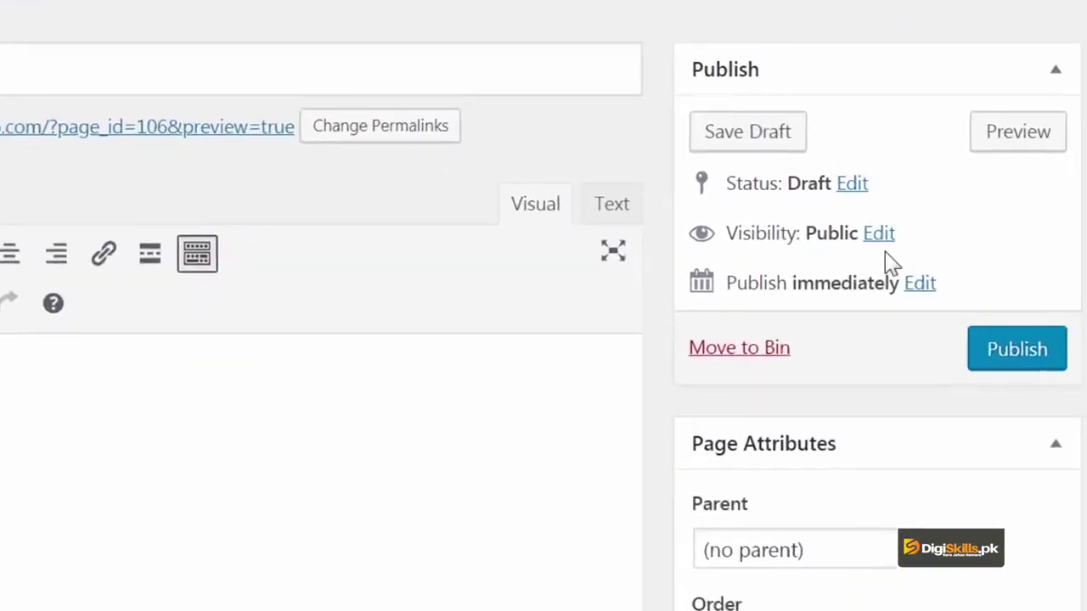
Step: Set the Surprise page's visibility to Password protected with a password and publish it
click(813, 218)
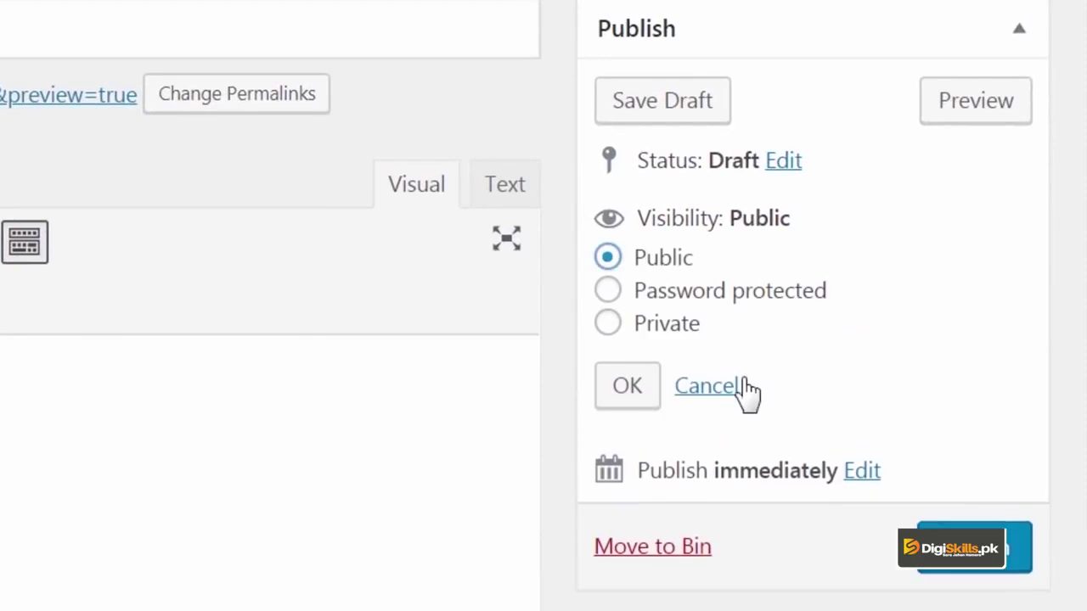
click(731, 297)
click(735, 371)
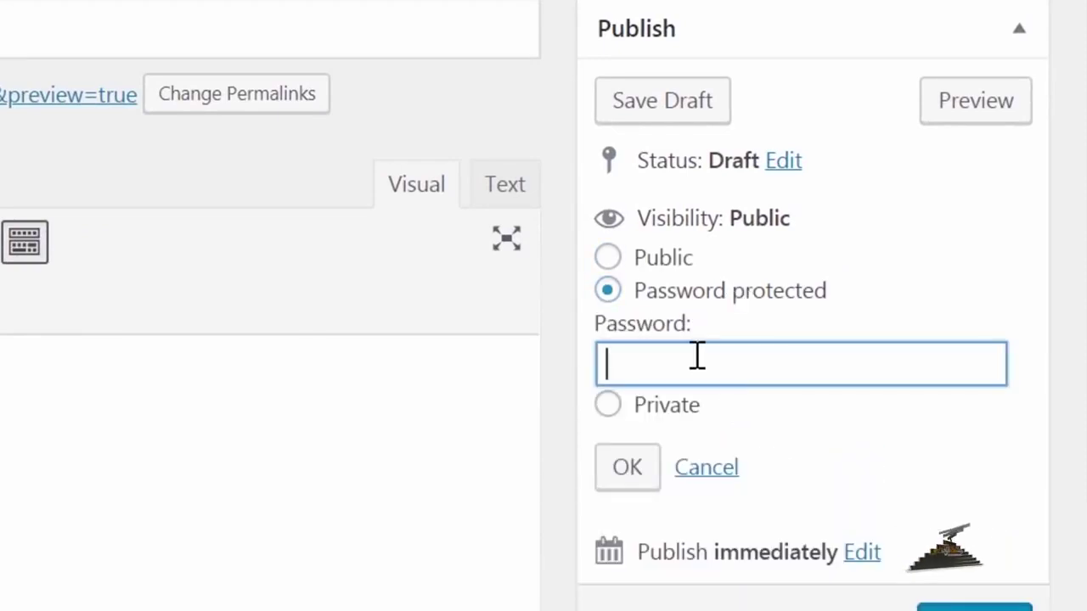
text(digiskillspk)
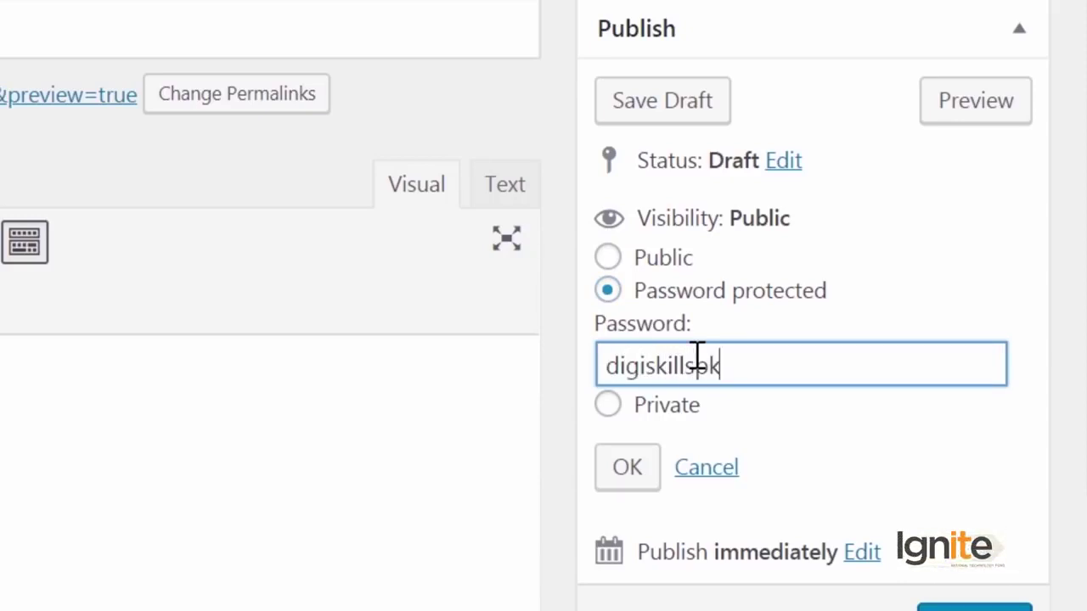
scroll(696, 356, down, 2)
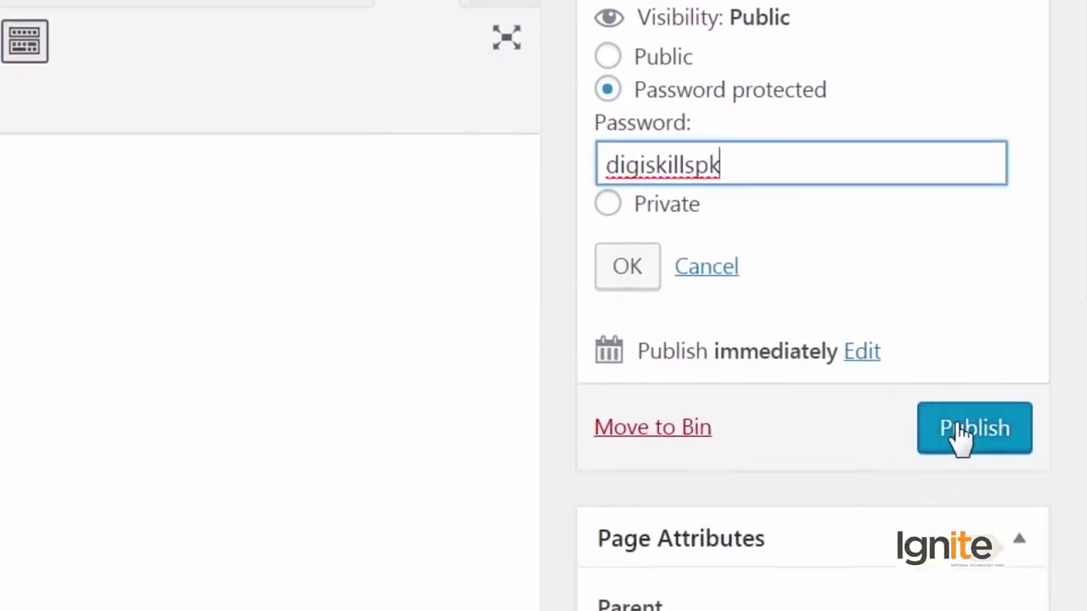
click(962, 435)
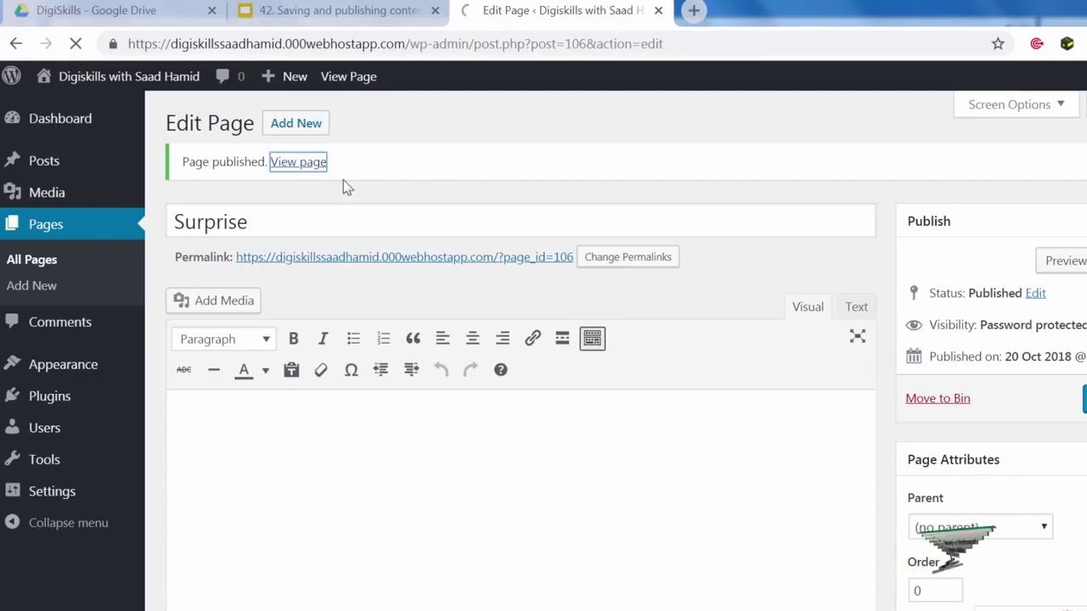
Step: Unlock the live Surprise page by entering its password
scroll(394, 290, down, 3)
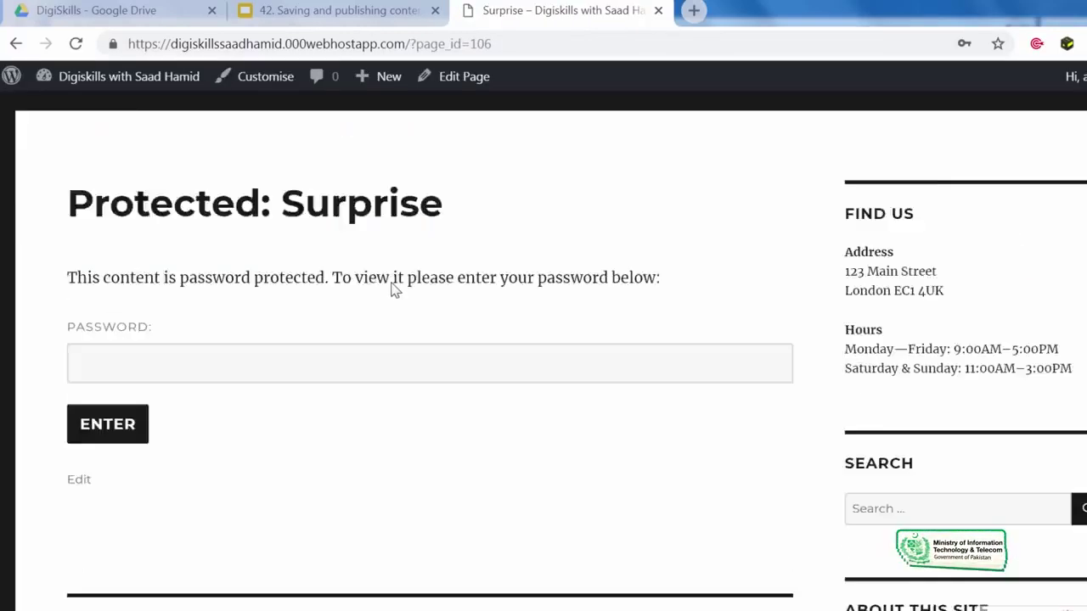
click(404, 289)
scroll(408, 294, up, 2)
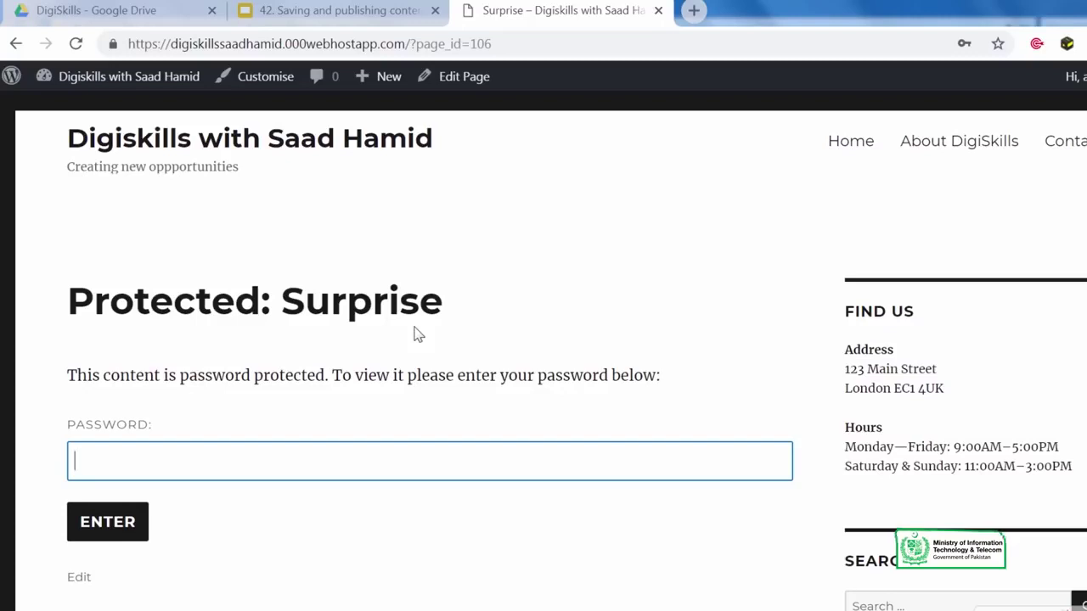
text(••••••)
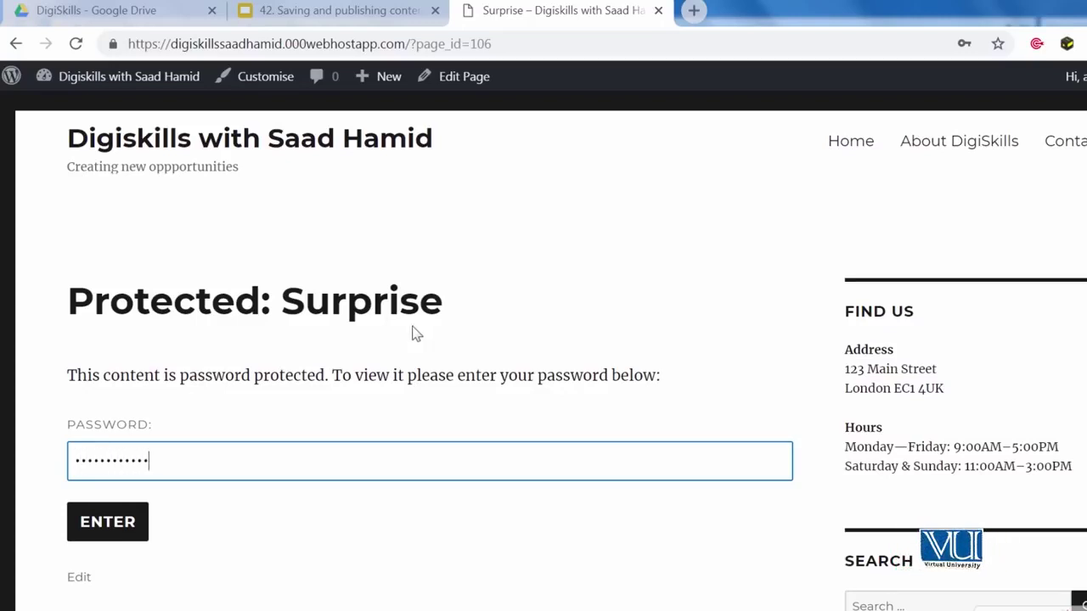
click(88, 514)
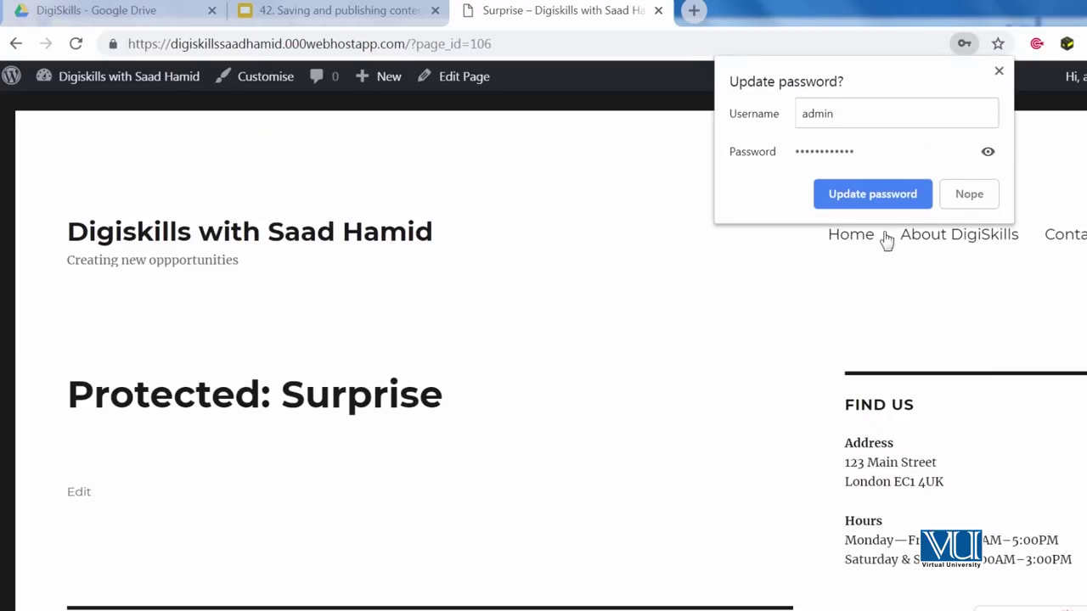
Step: Dismiss the browser's save-password prompt and return to editing the Surprise page
click(999, 72)
scroll(716, 250, down, 2)
click(464, 76)
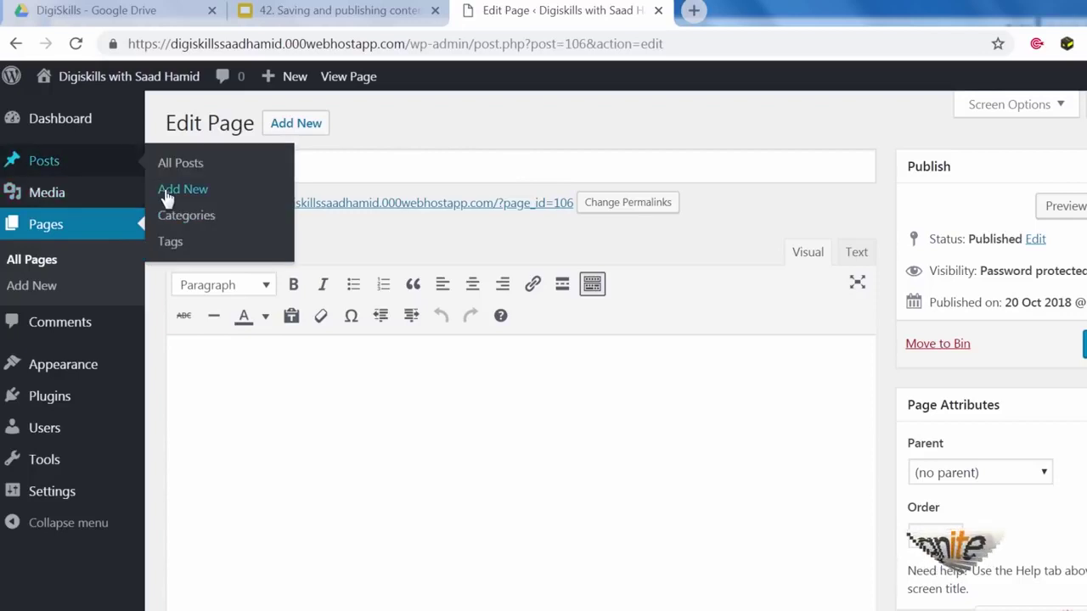
click(182, 187)
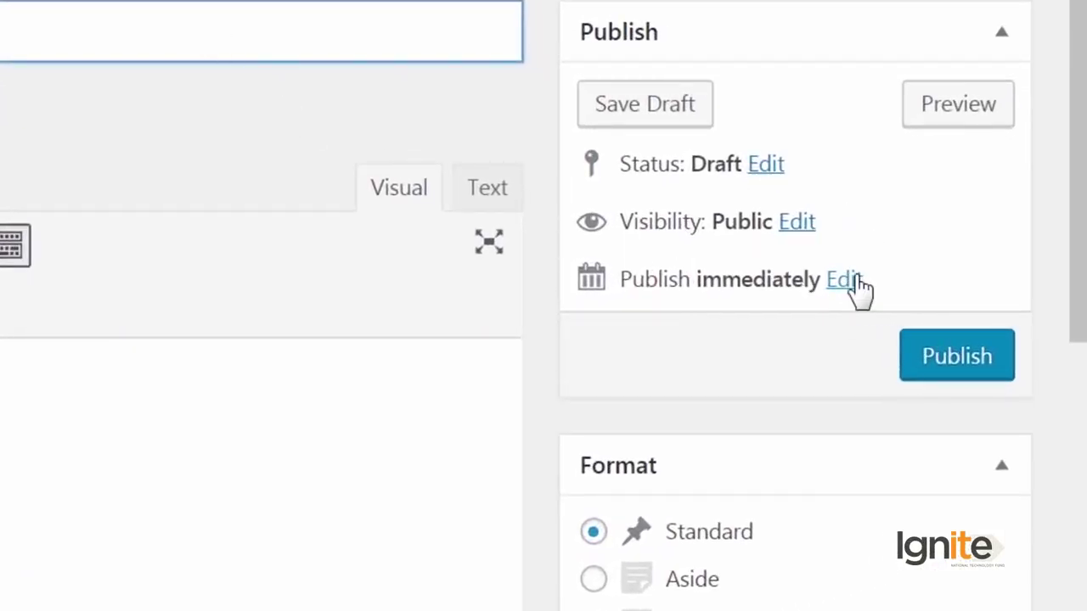
Step: Title the new post 'This is a future post' and type 'This is a future content' as its body
click(855, 280)
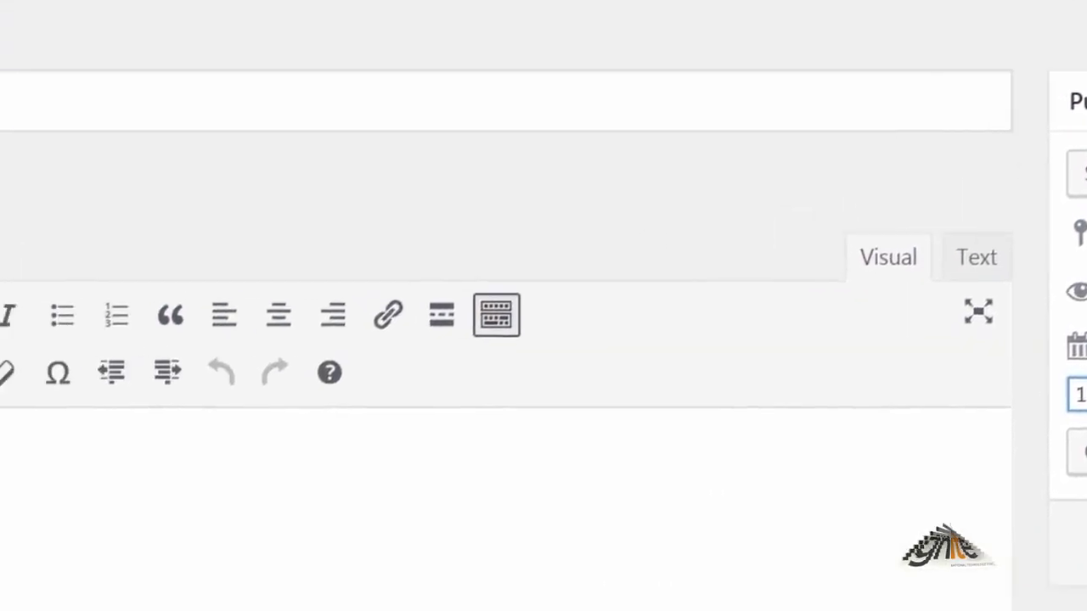
click(513, 88)
text(This is a future post)
key(Tab)
text(This is a )
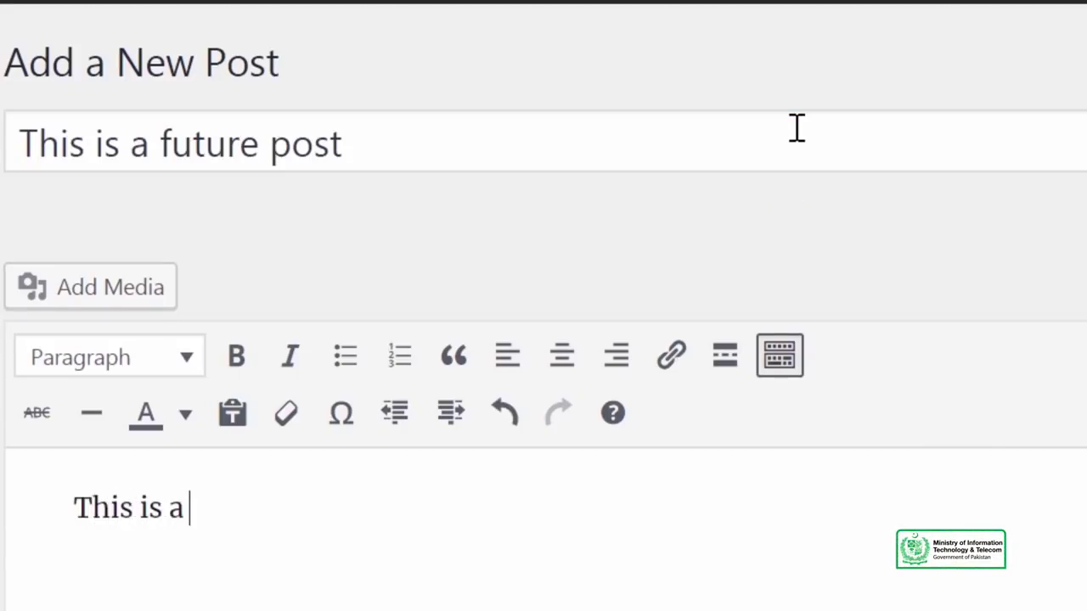
text(future content)
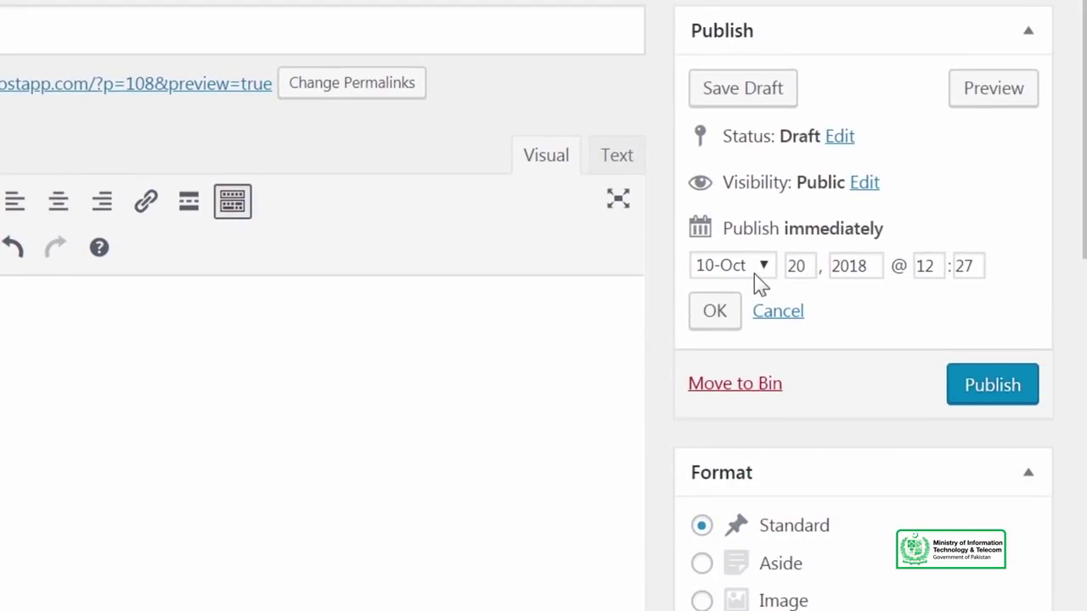
Step: Set the post's publish date and time to 21 Oct 2018 at 12:00
click(753, 274)
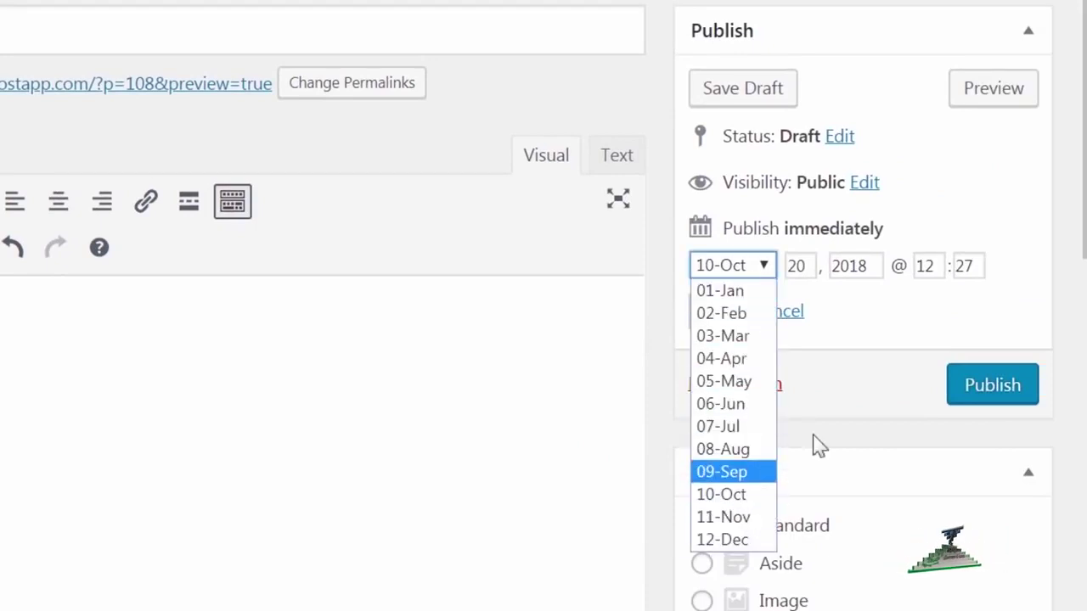
click(825, 297)
double_click(806, 266)
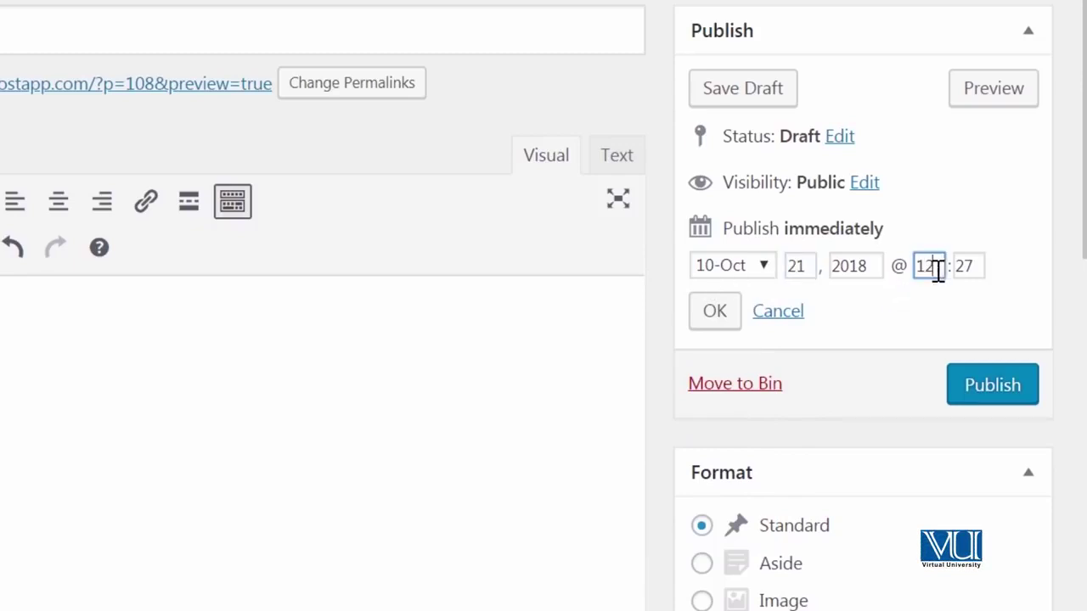
double_click(960, 270)
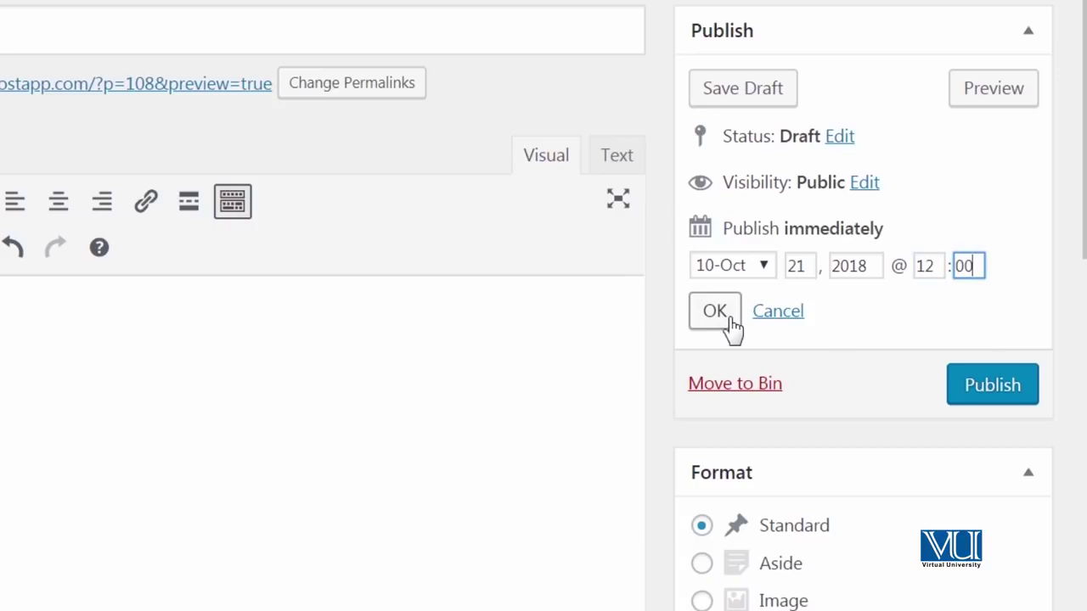
click(730, 325)
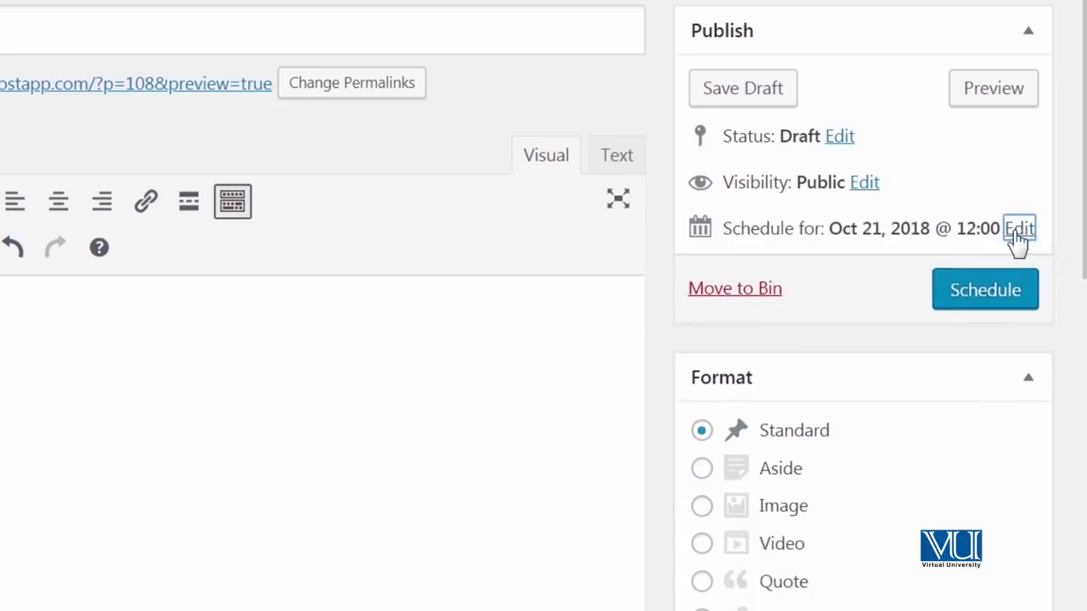
Step: Change the time to 10:00, schedule the post, and view the site homepage
click(1017, 229)
double_click(927, 267)
text(10)
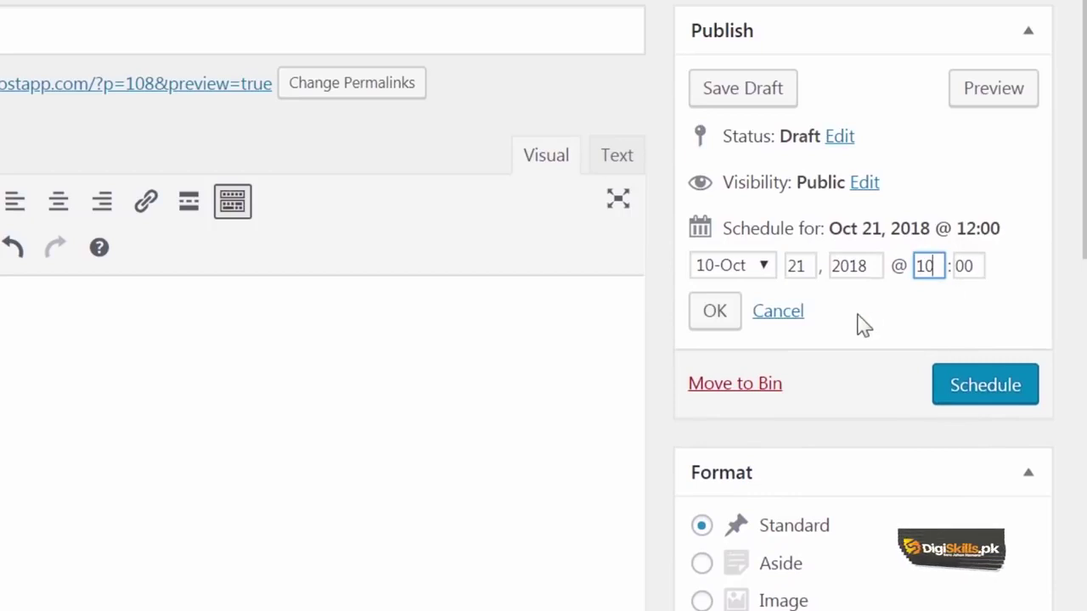
click(715, 311)
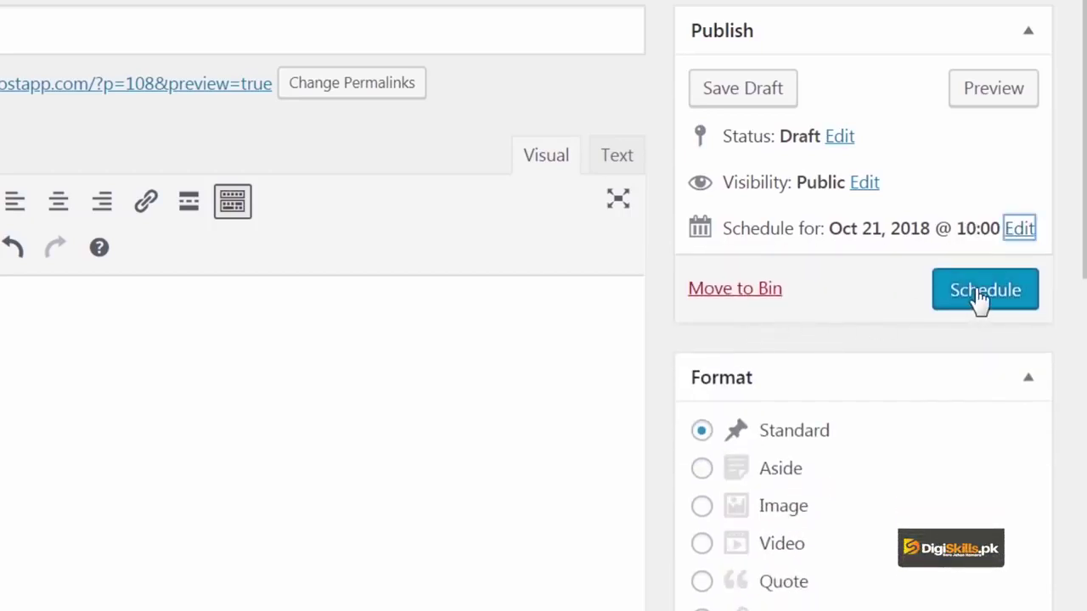
click(981, 293)
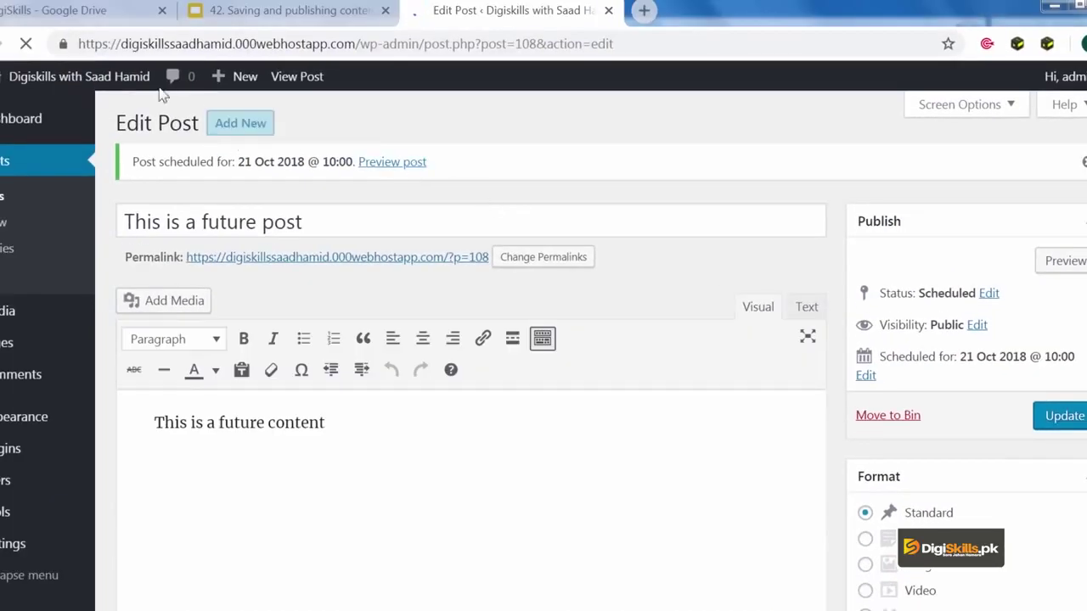
click(122, 80)
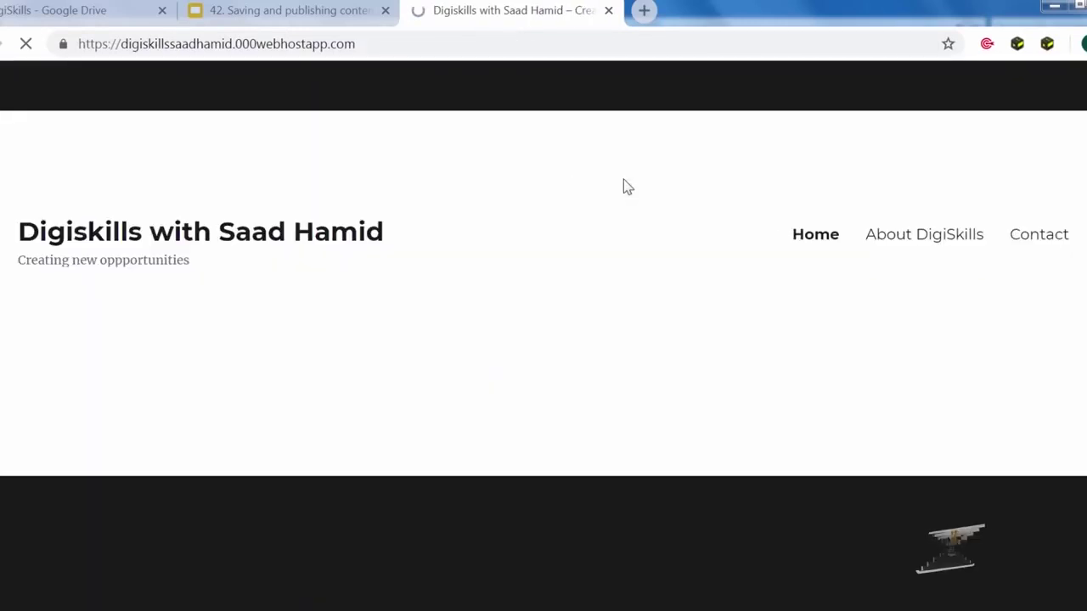